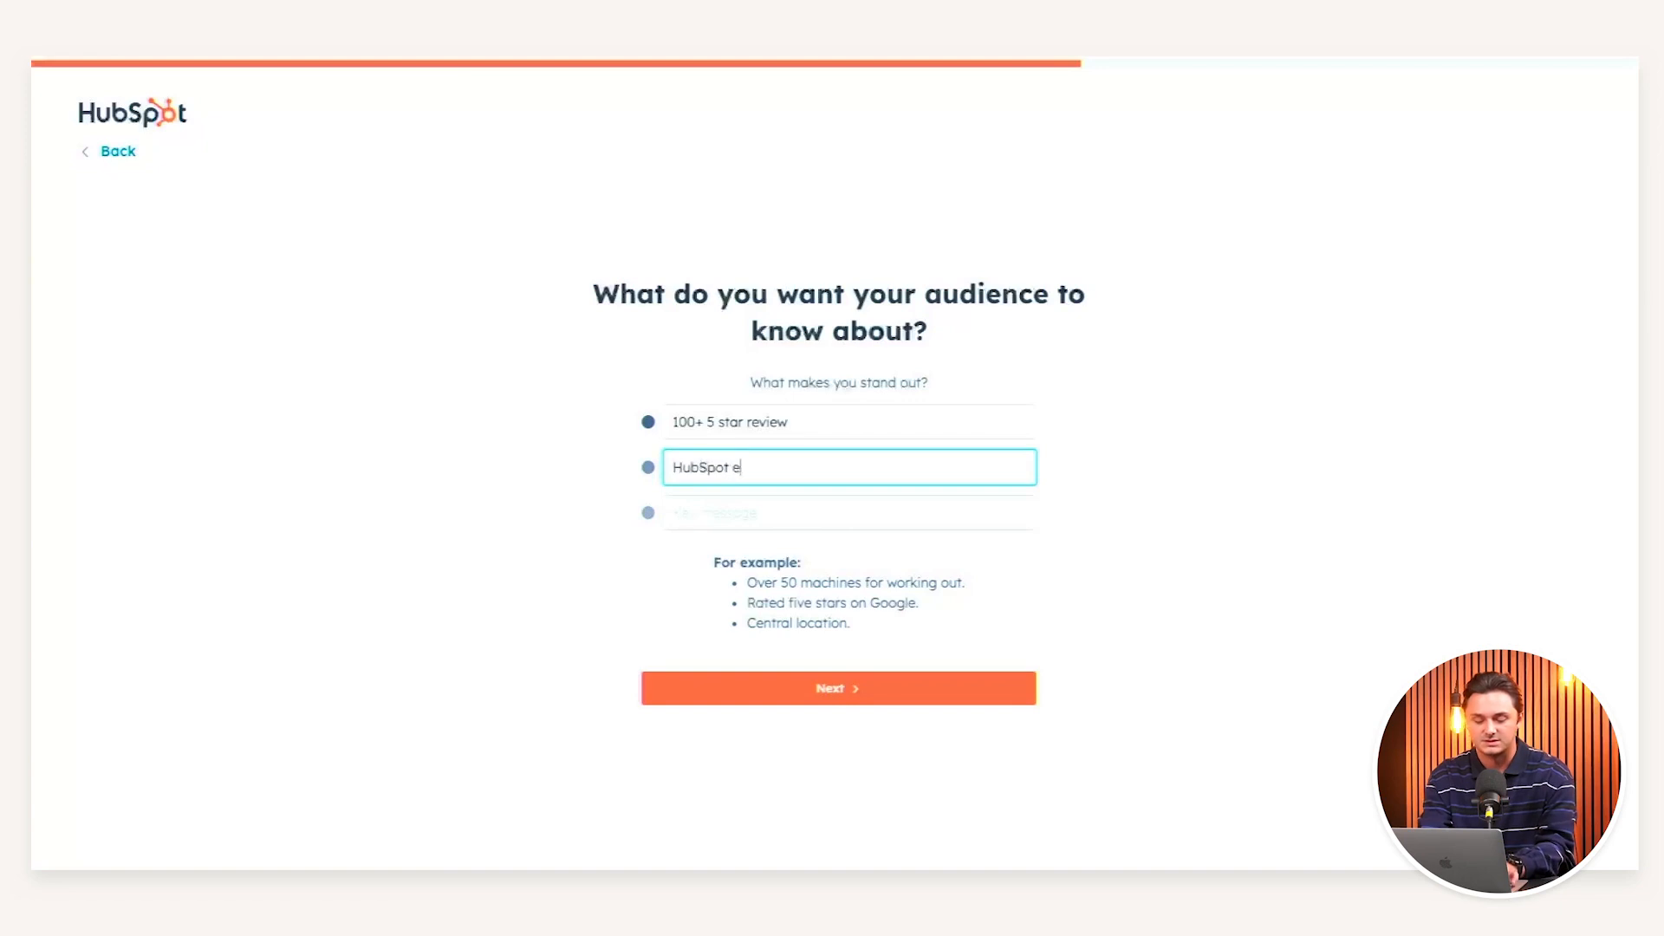
- Finish the key messages with 'HubSpot elite agency' and 'Global growth marketing agency', then continue
type("agency")
key("Tab")
type("Globa")
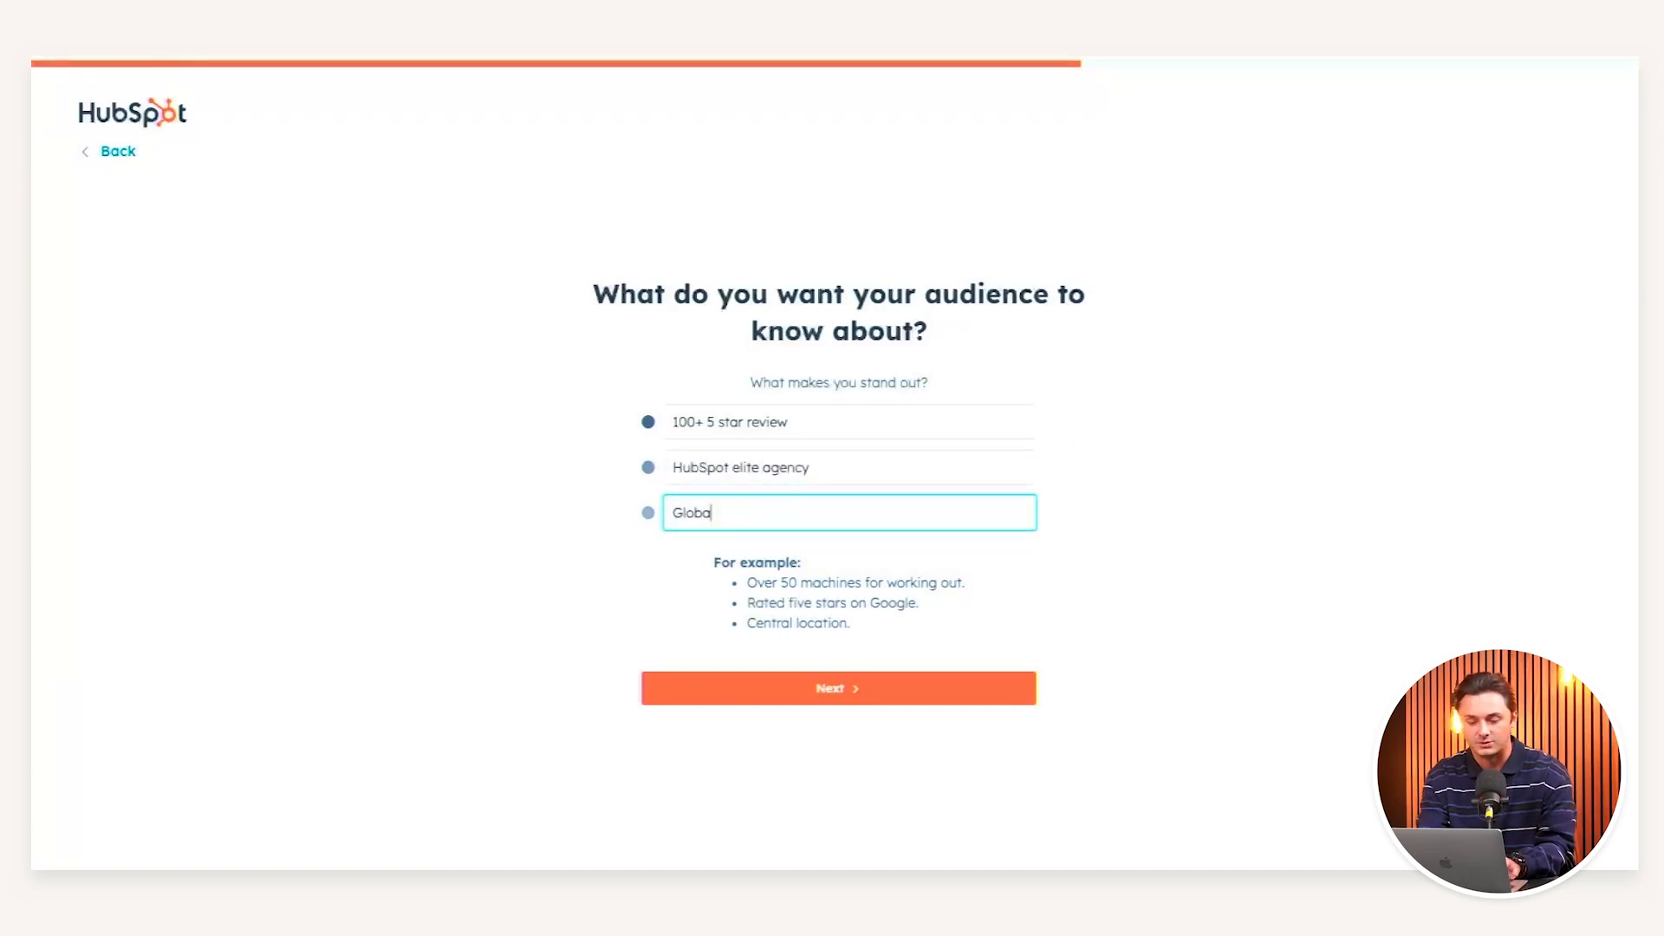
type("l growth marketing agency")
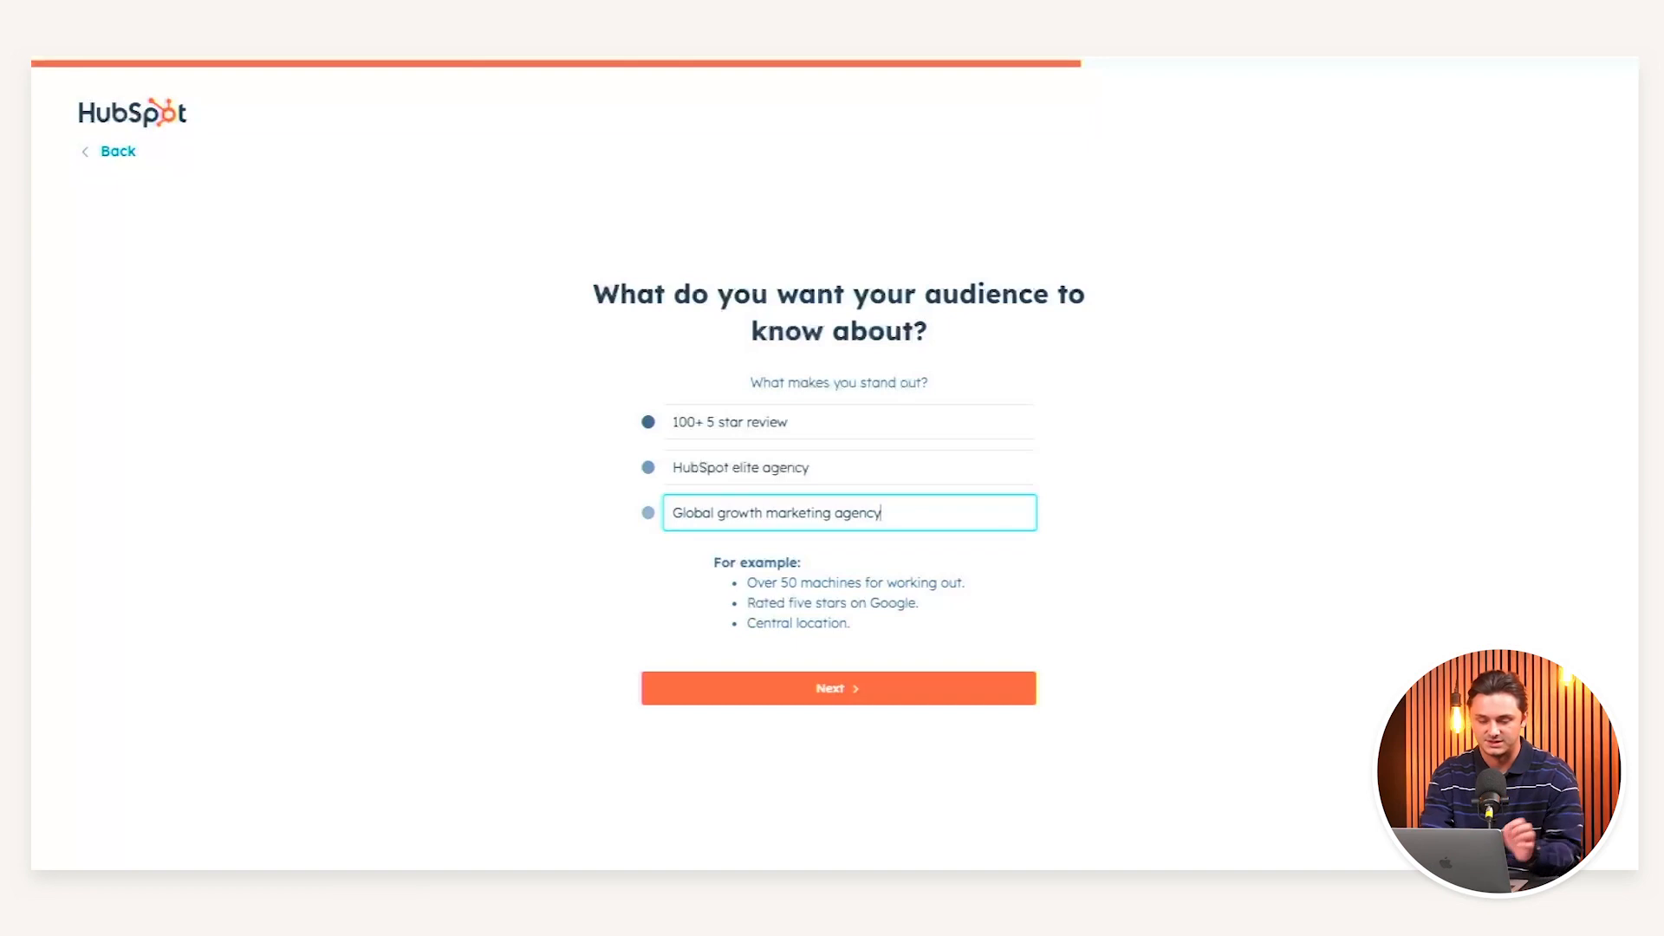
key("Return")
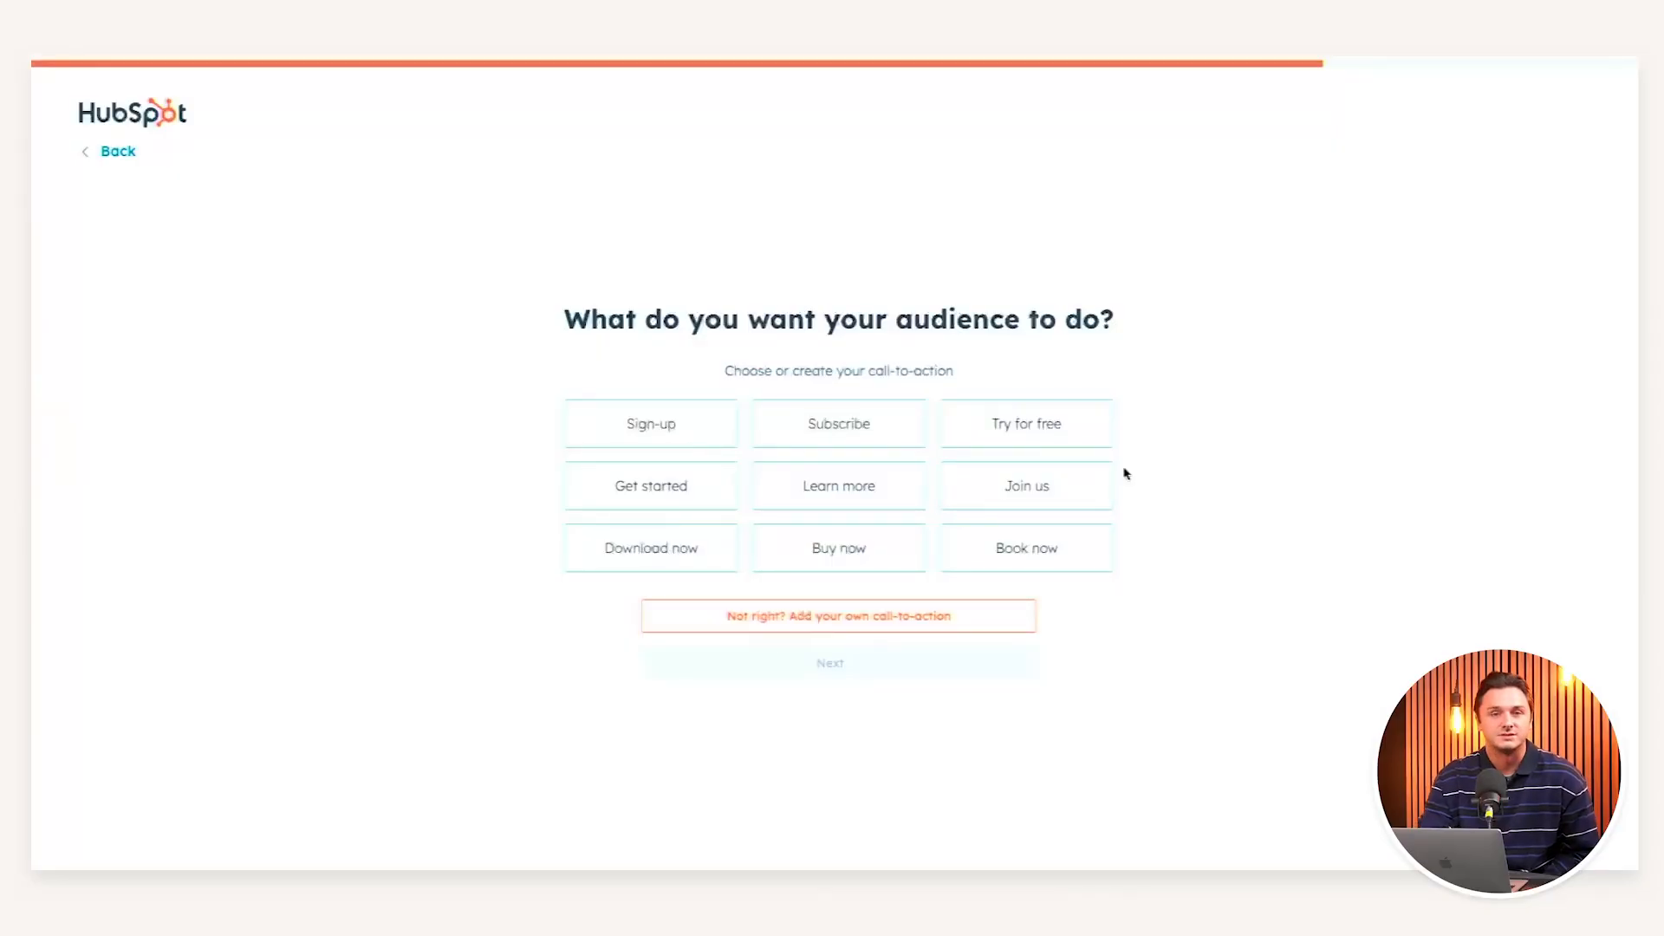
- Set a custom call-to-action: 'Ring to book a meeting'
left_click(925, 617)
left_click(911, 511)
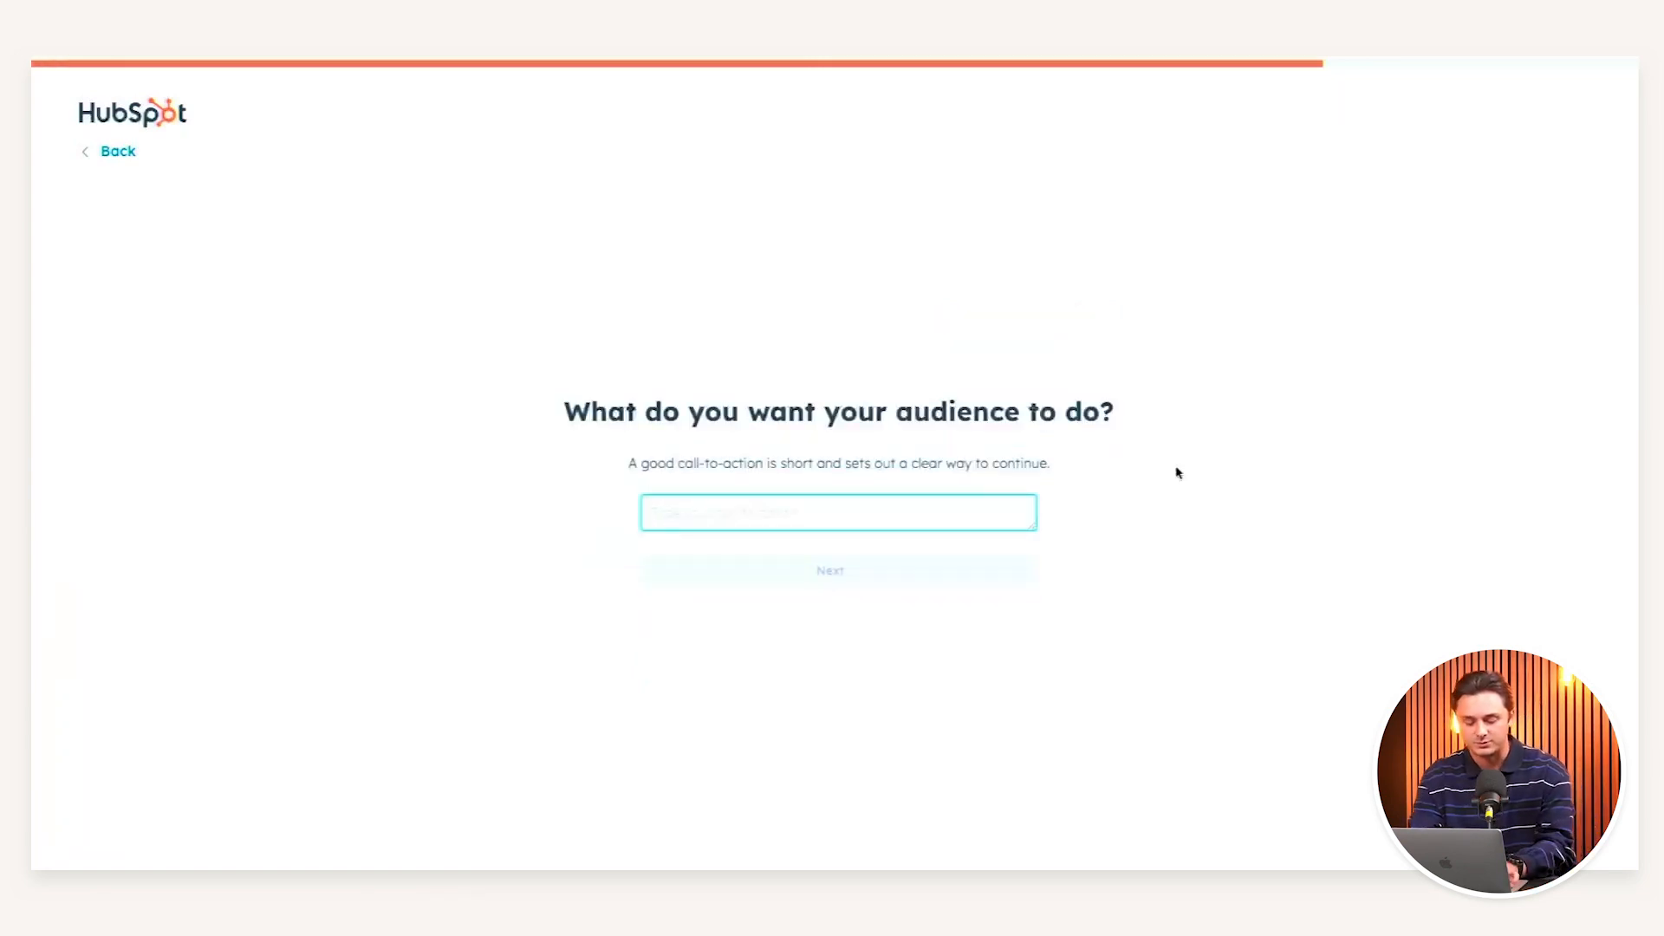
type("Ring to book ")
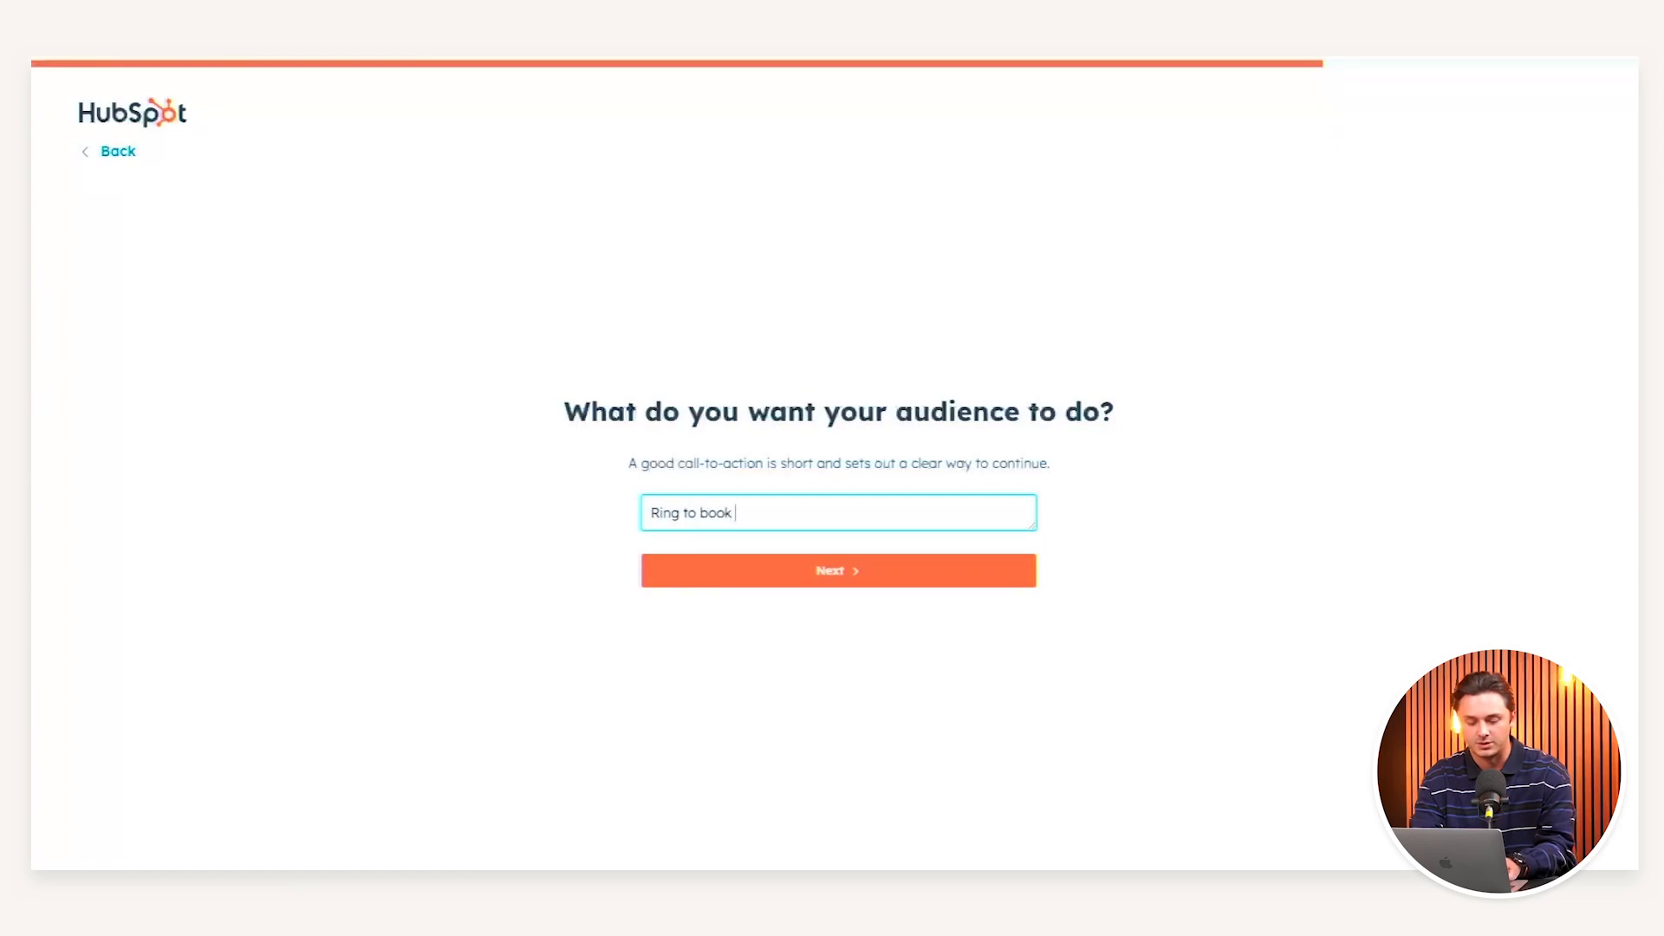
type("a meeting")
key("Return")
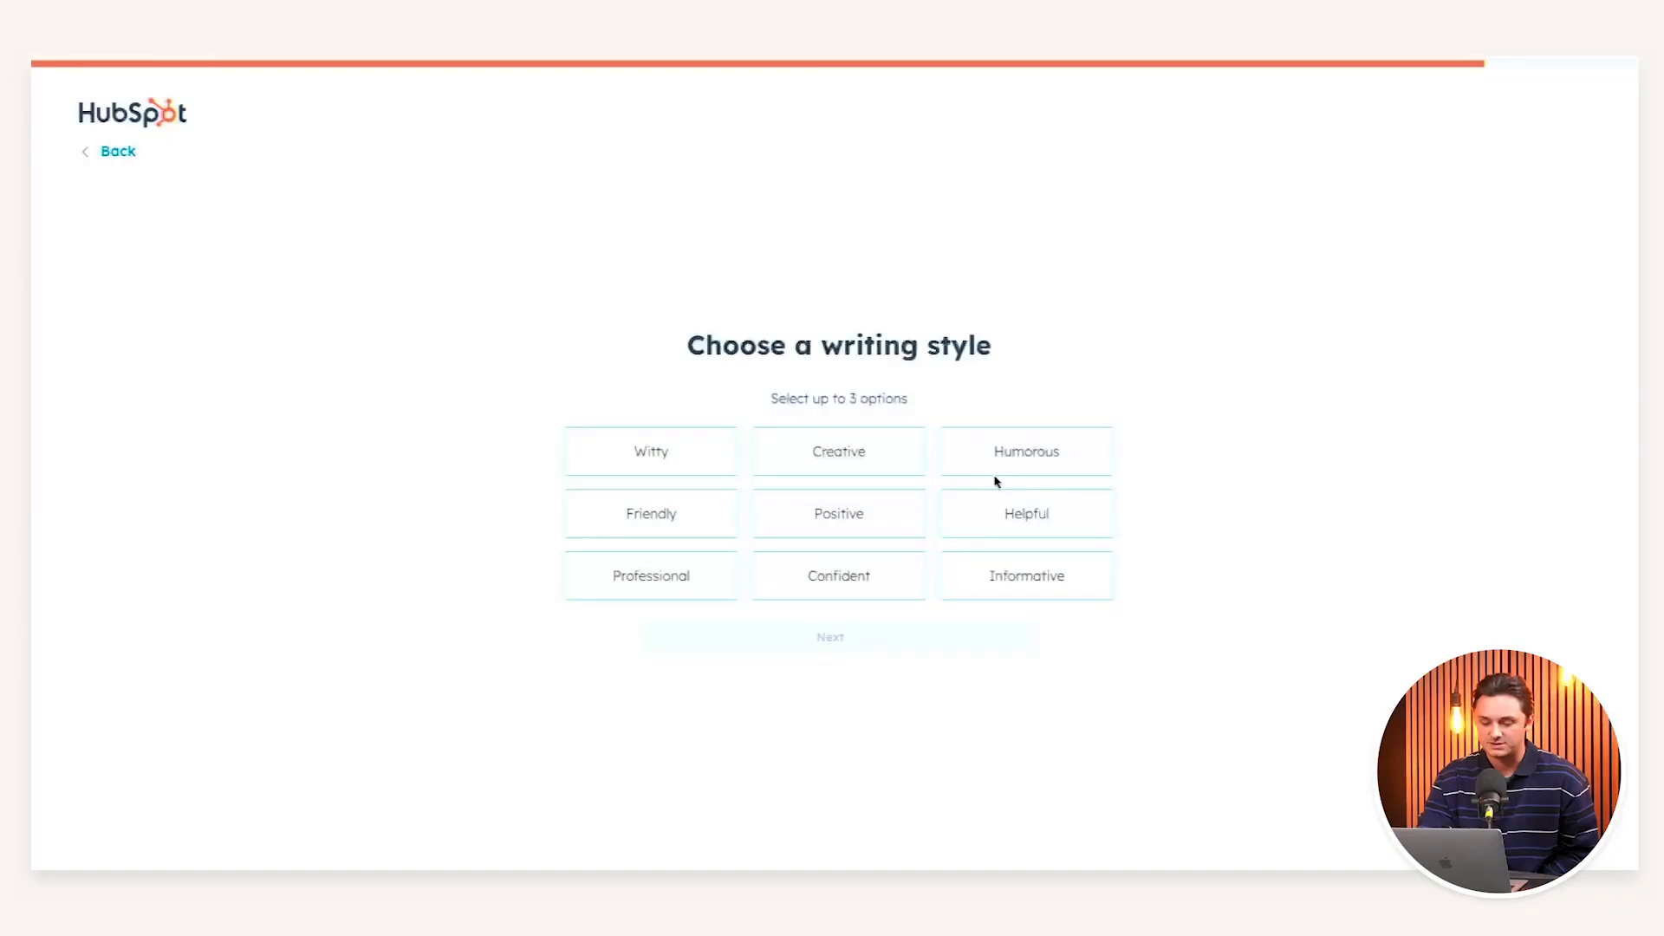
- Choose Helpful and Professional writing styles and generate the email
left_click(963, 532)
left_click(590, 595)
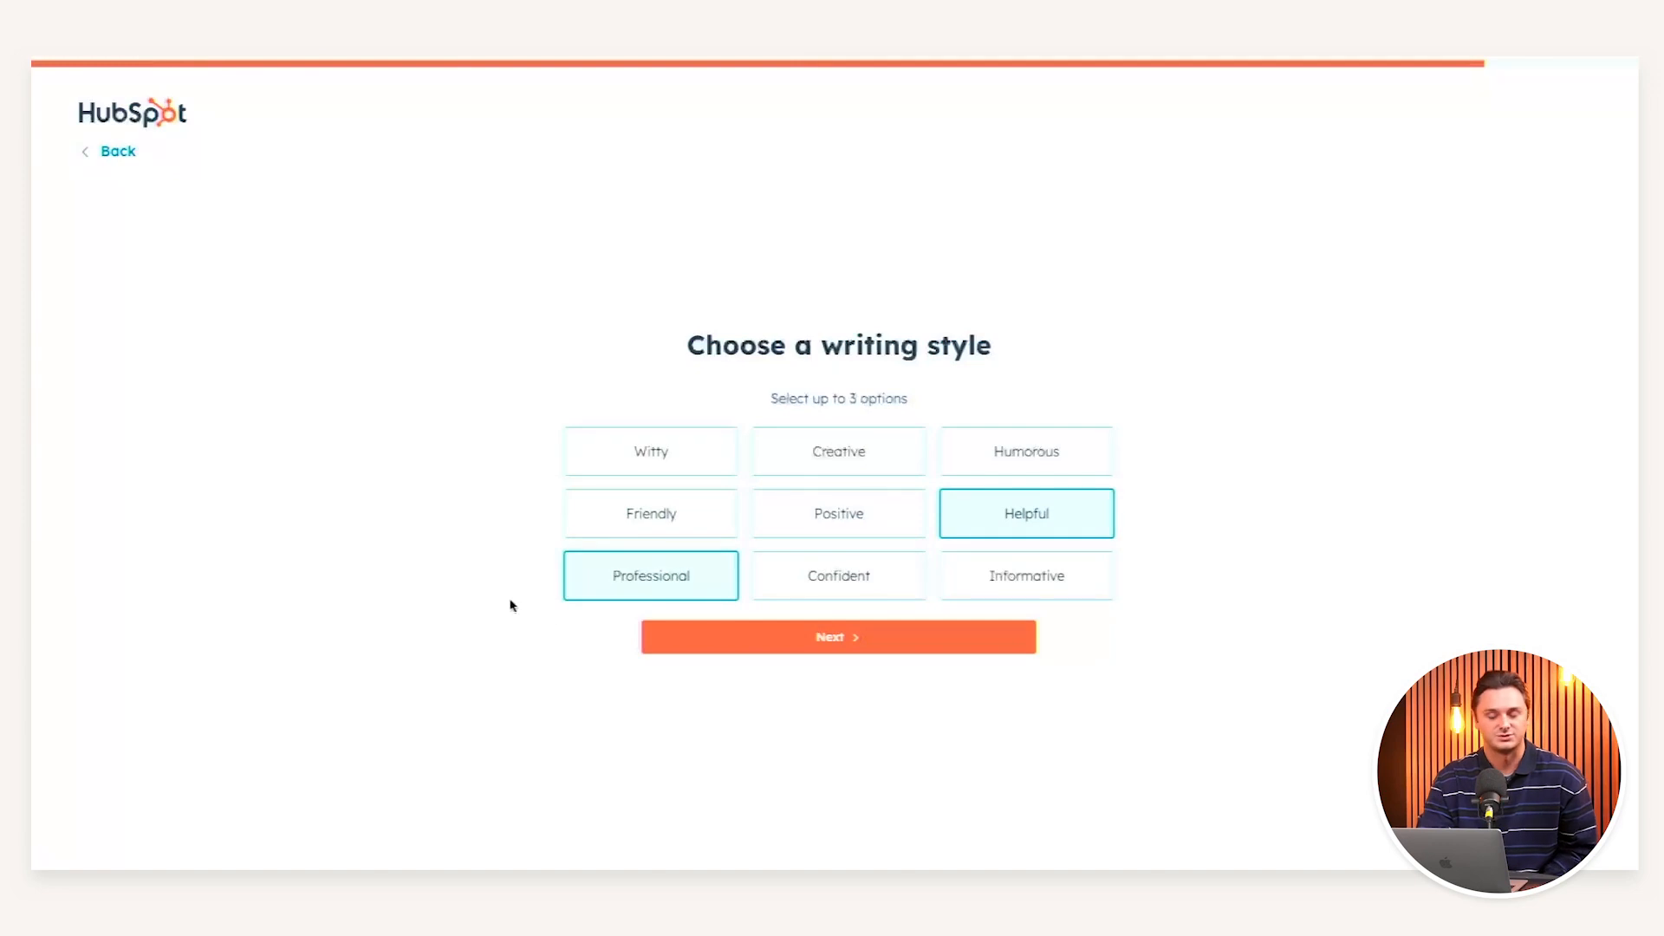
left_click(830, 642)
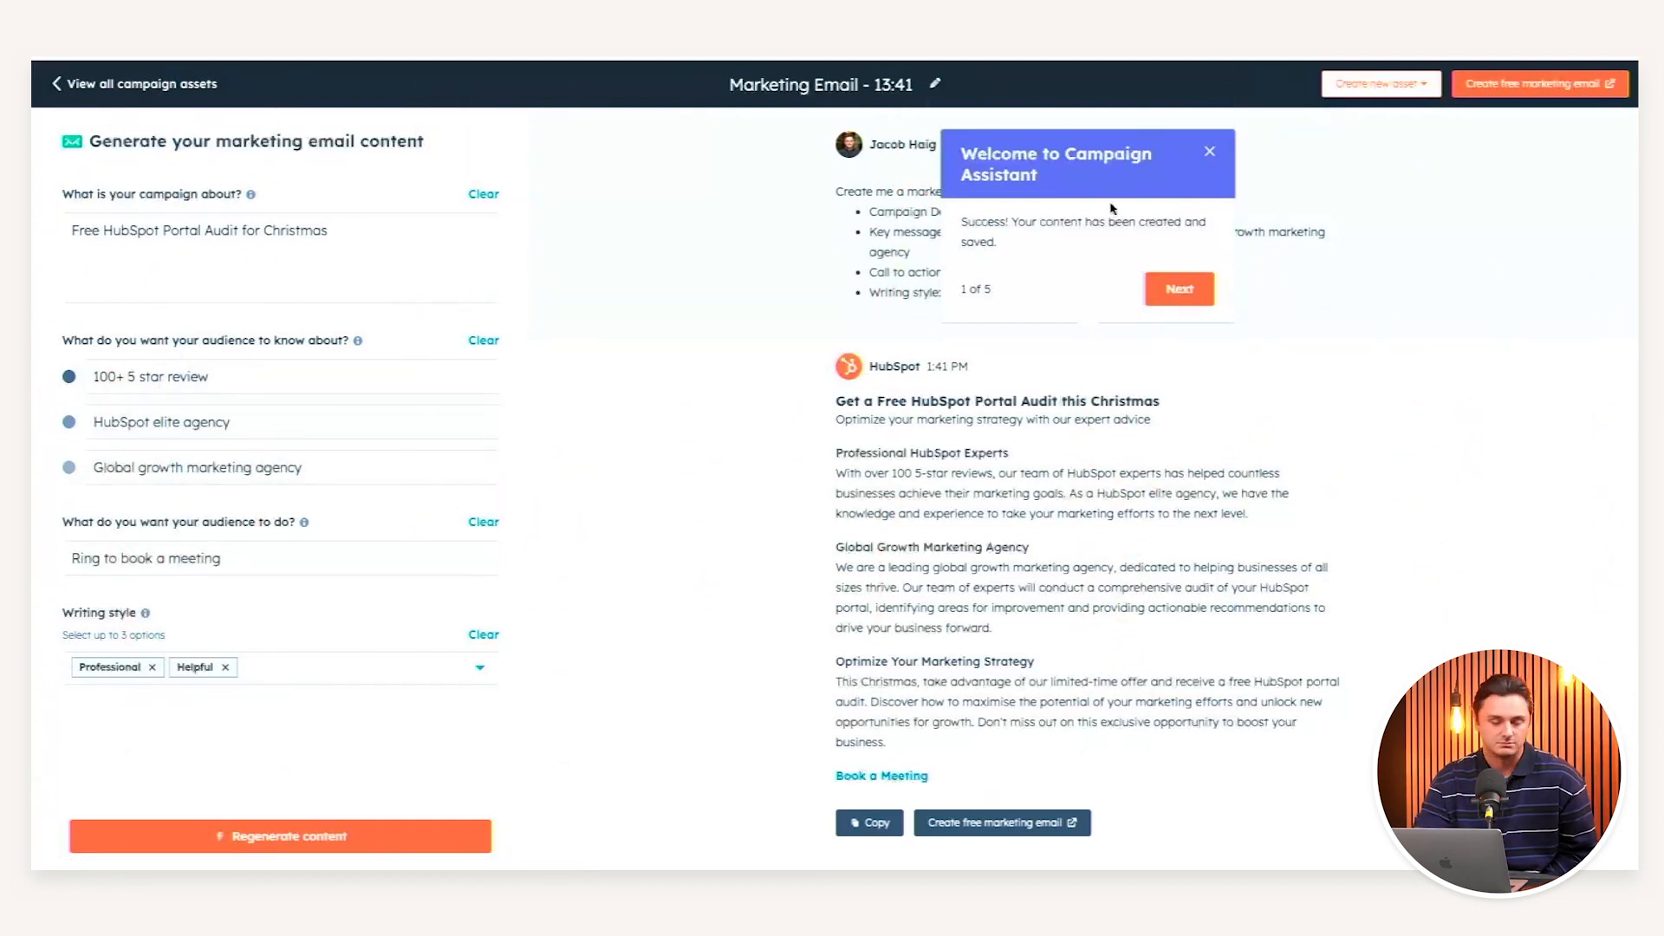
- Retitle the email asset 'Christmas Portal Audit Offer' and step through the remaining tour tips
left_click(1180, 289)
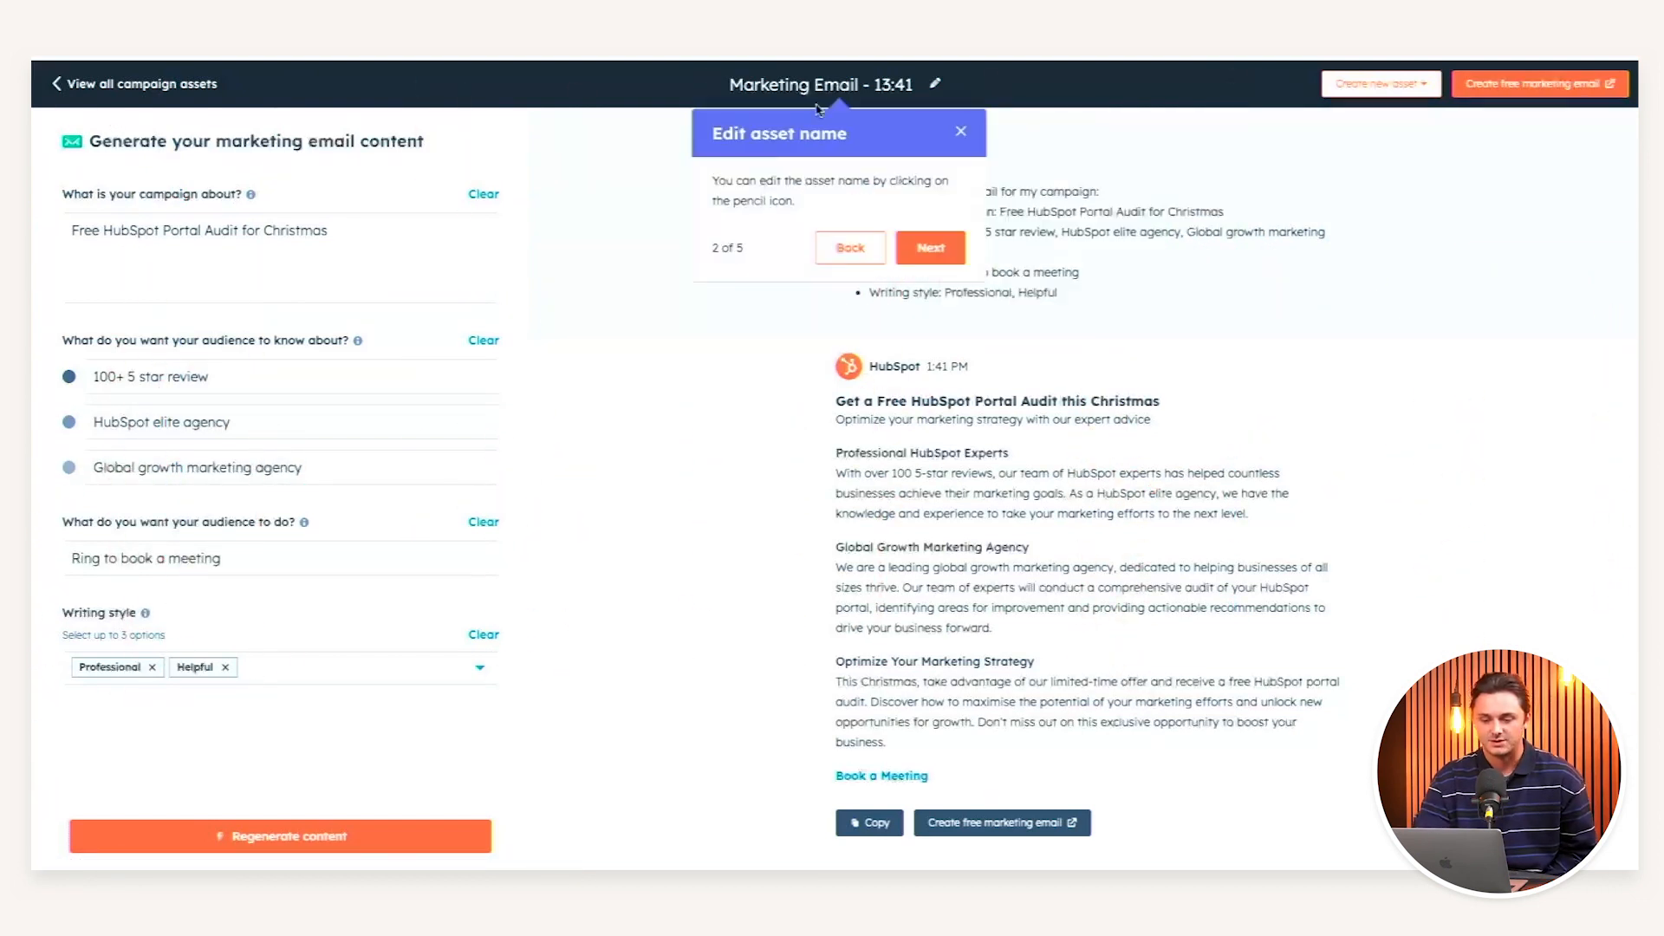
double_click(878, 86)
double_click(877, 86)
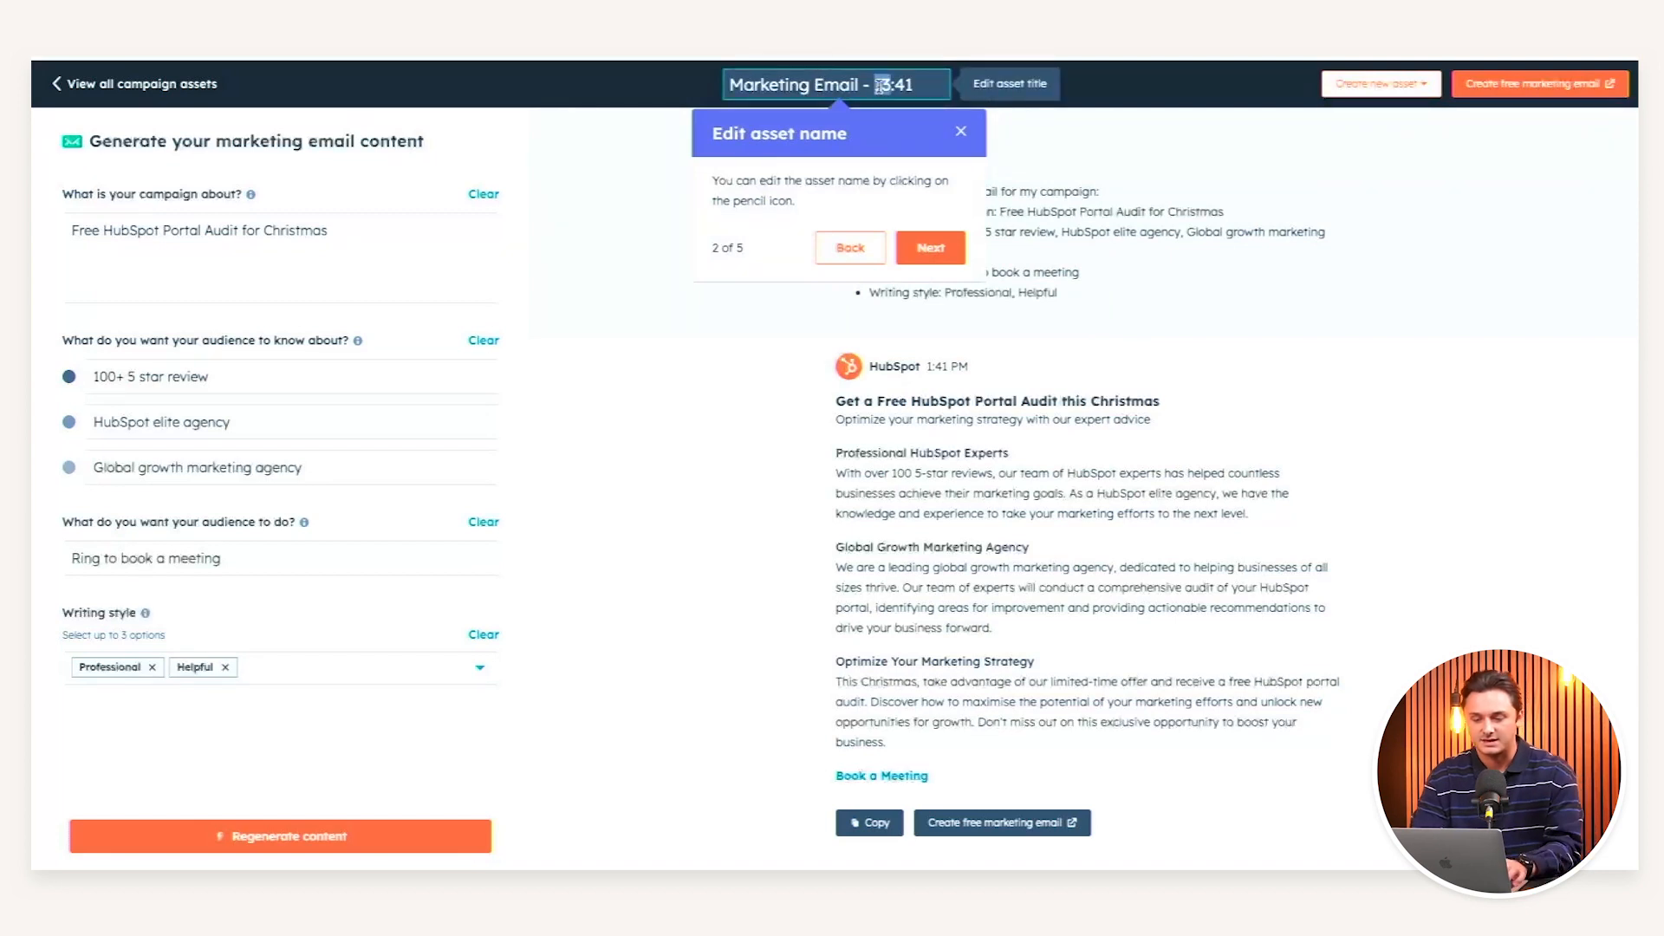
double_click(900, 86)
key("super+a")
type("Chris")
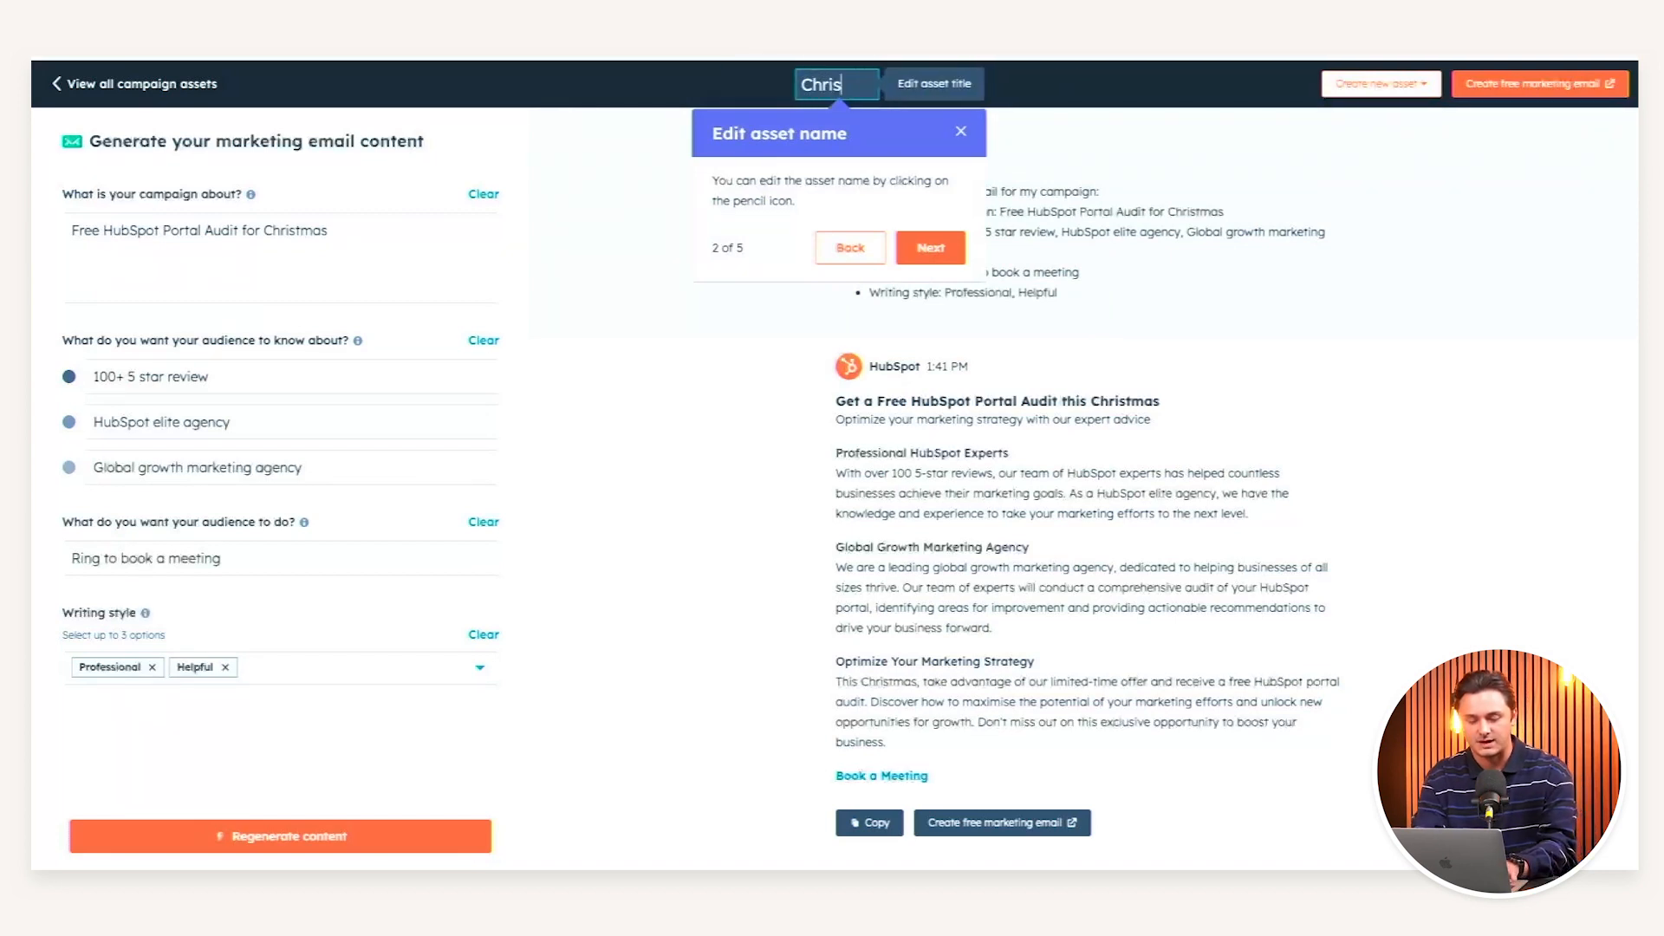
type("tmas Por")
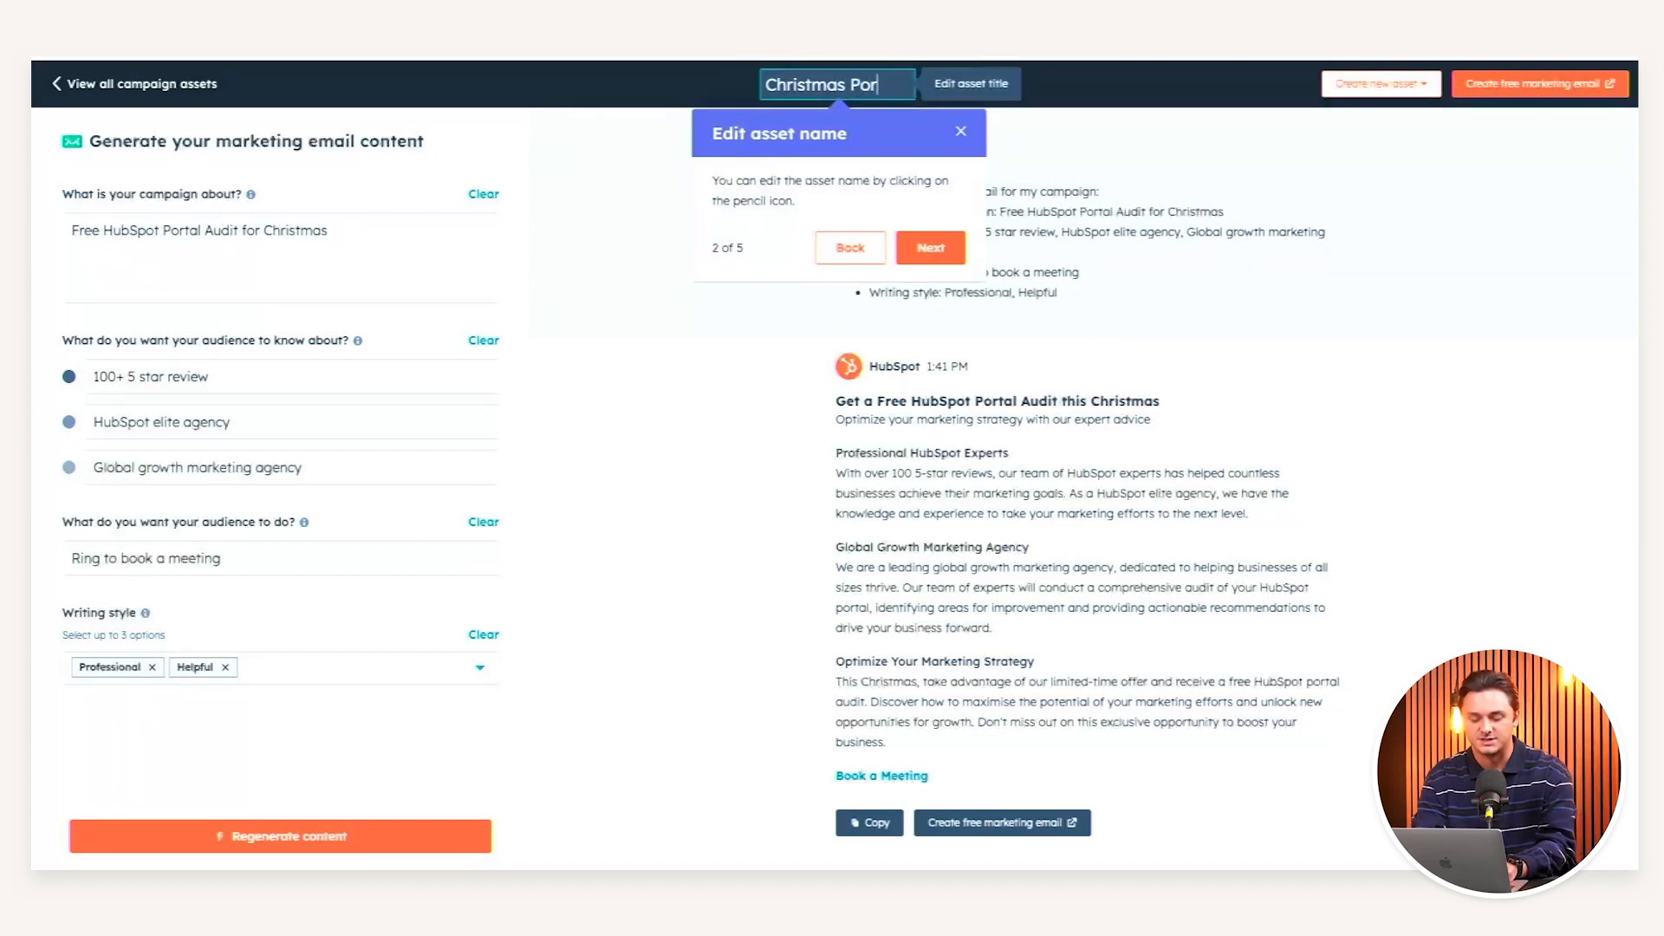
type("tal Audit OFFer")
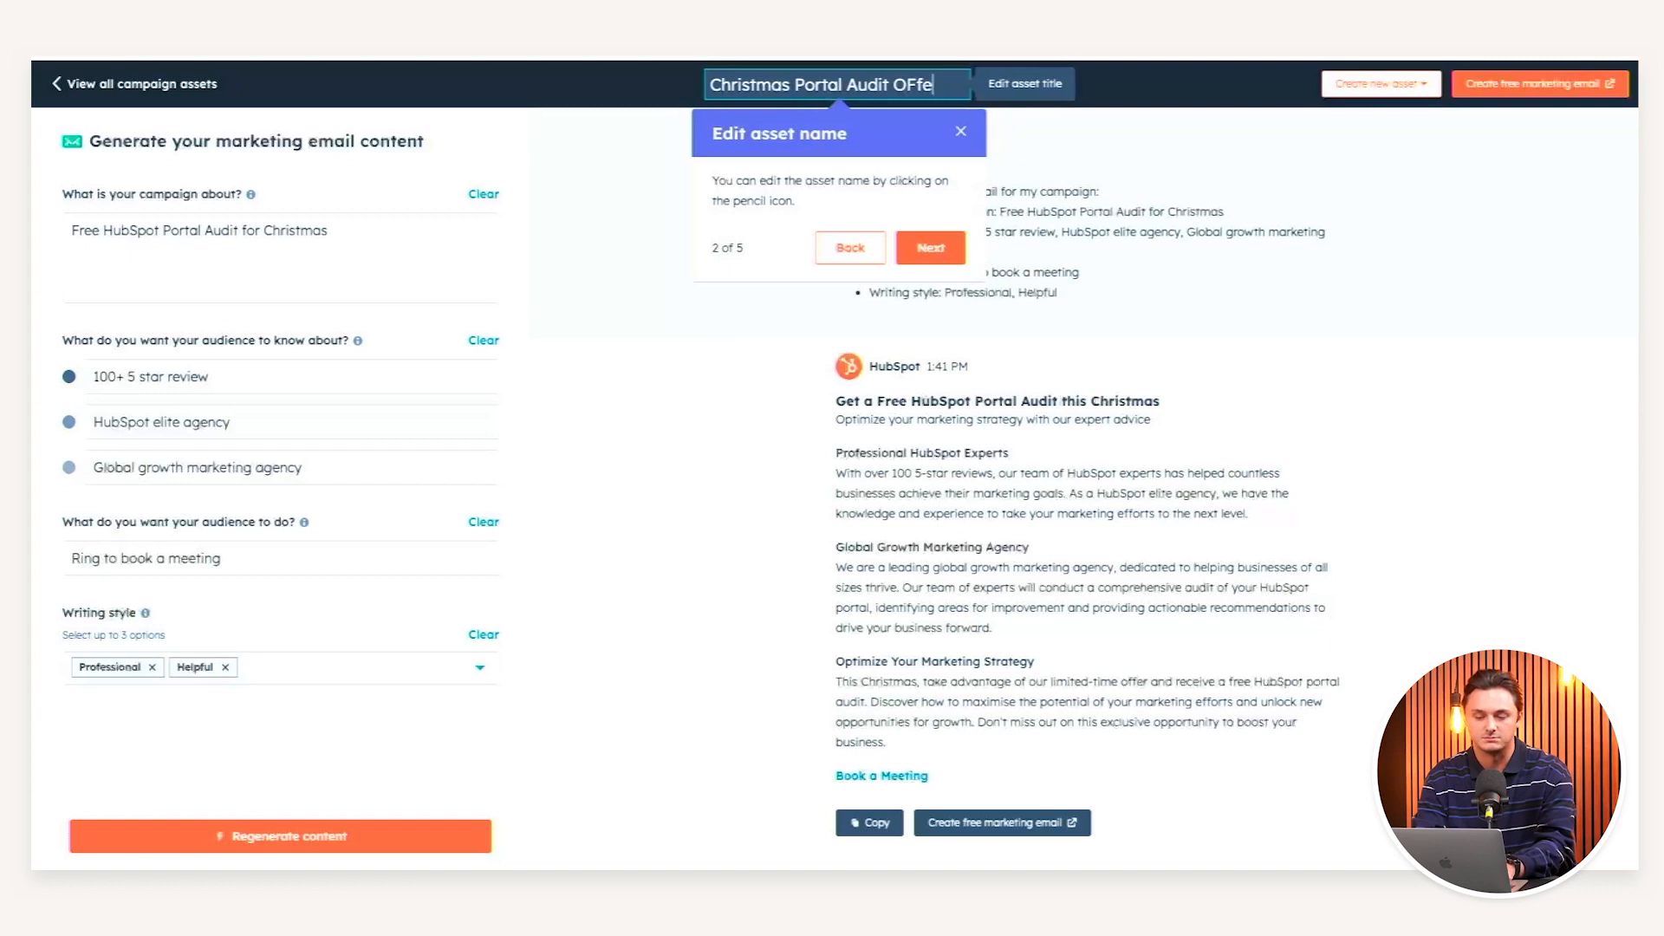
key("BackSpace")
key("BackSpace")
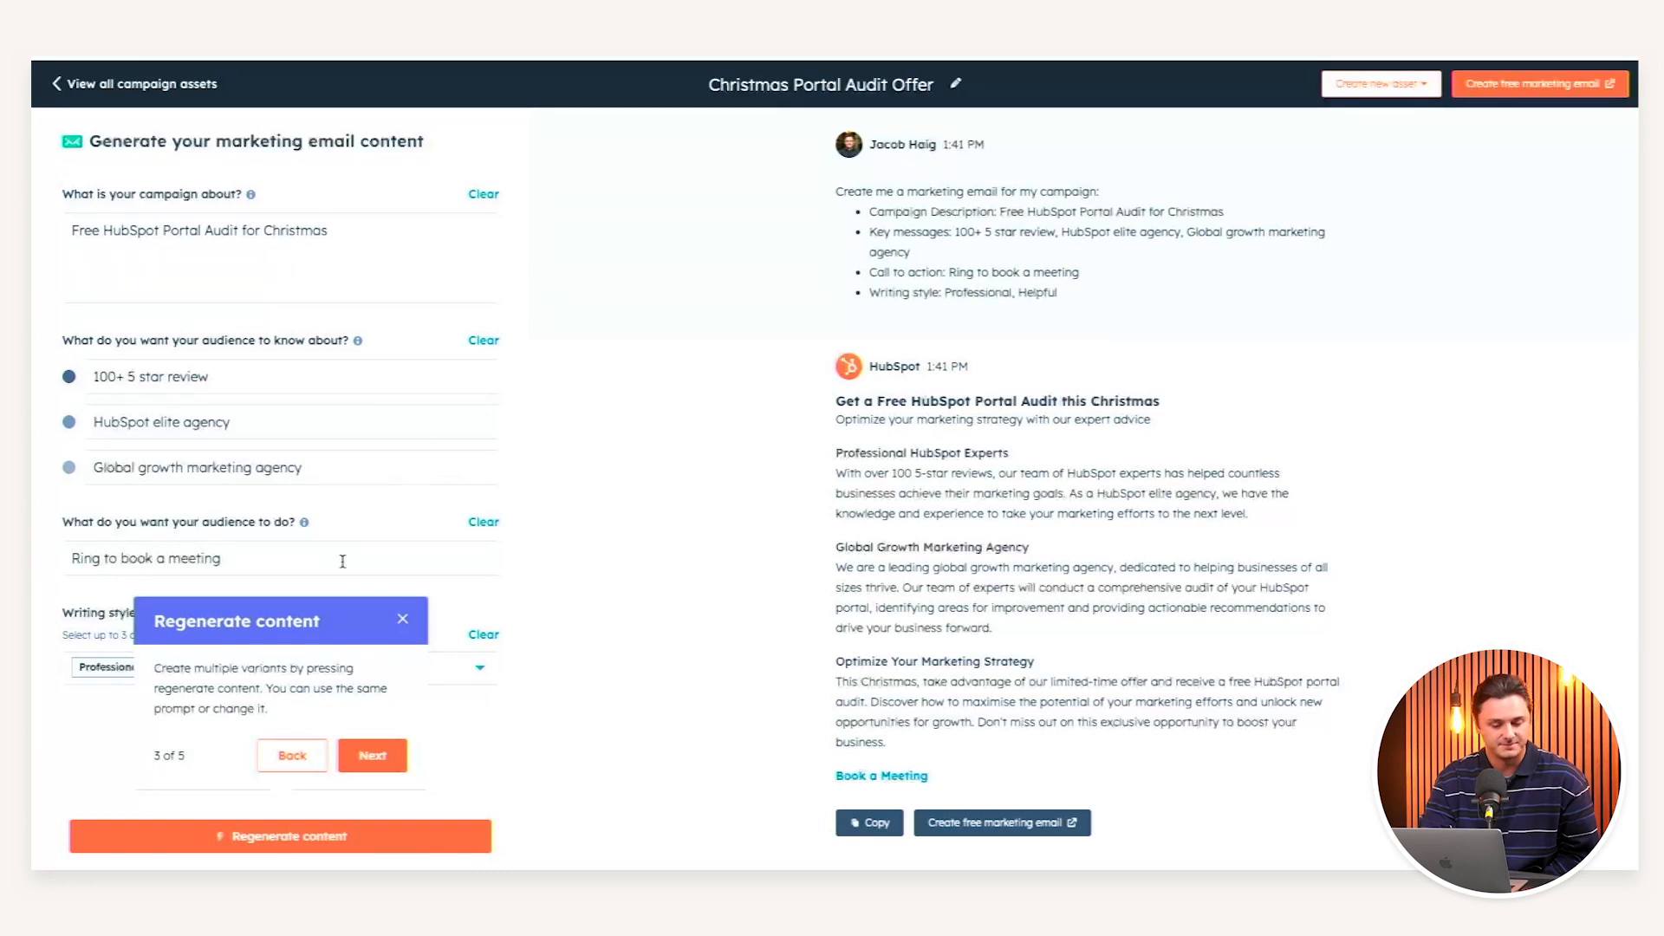
left_click(348, 748)
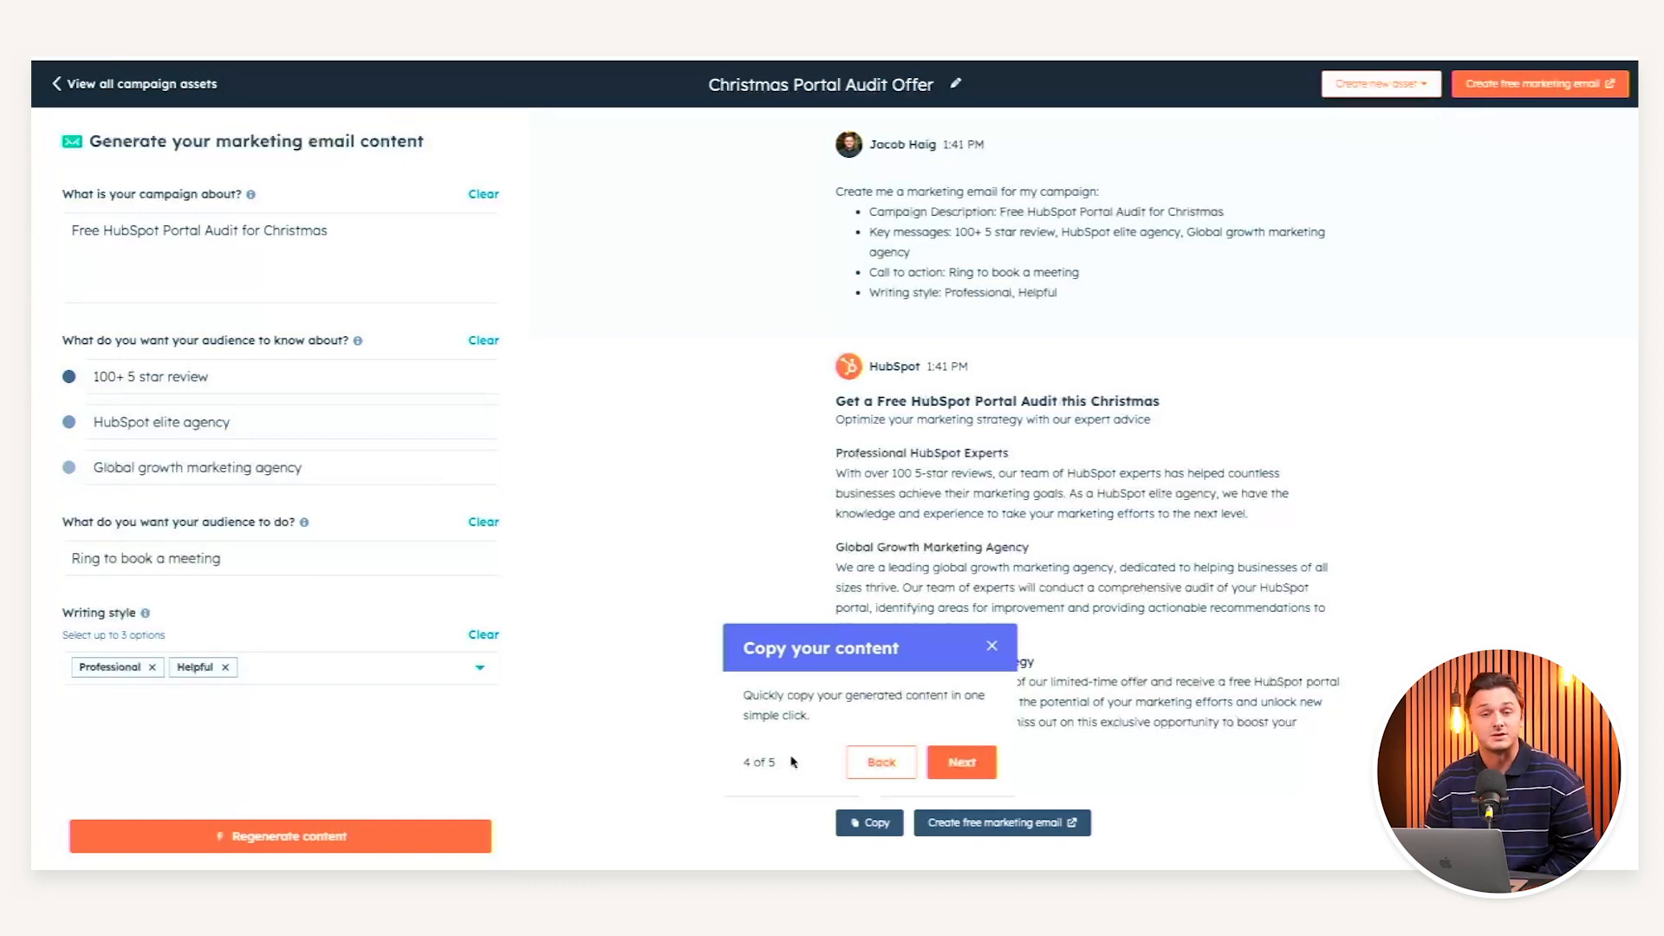
left_click(963, 762)
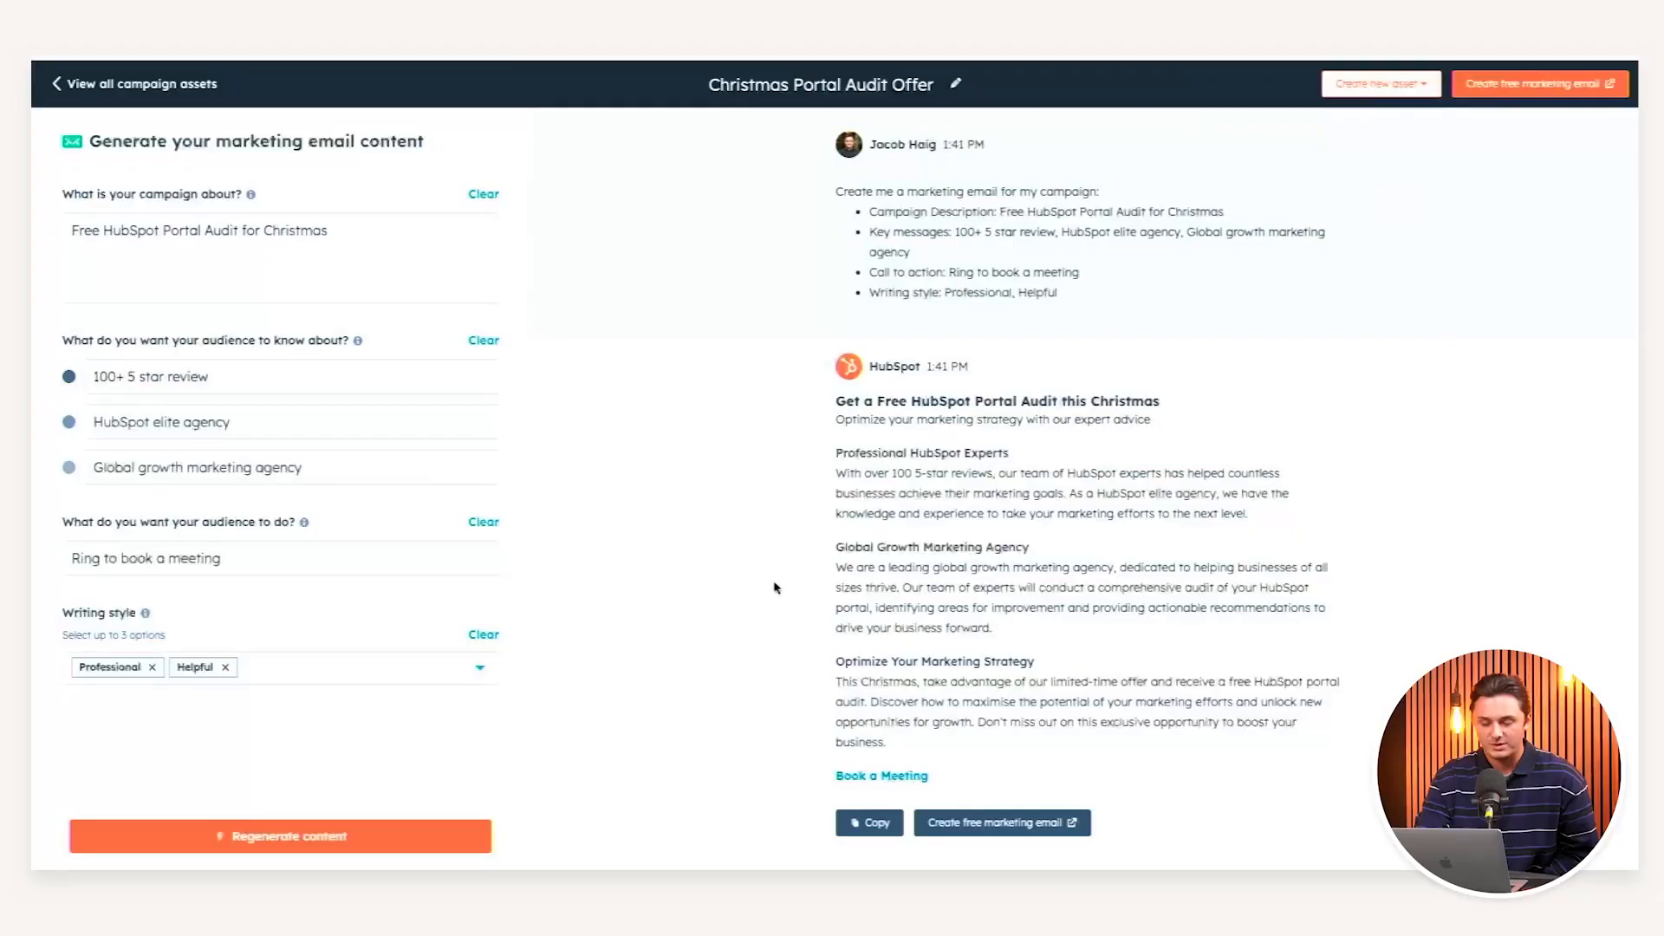
- Switch the writing styles from Professional and Helpful to Creative and Informative
left_click(479, 667)
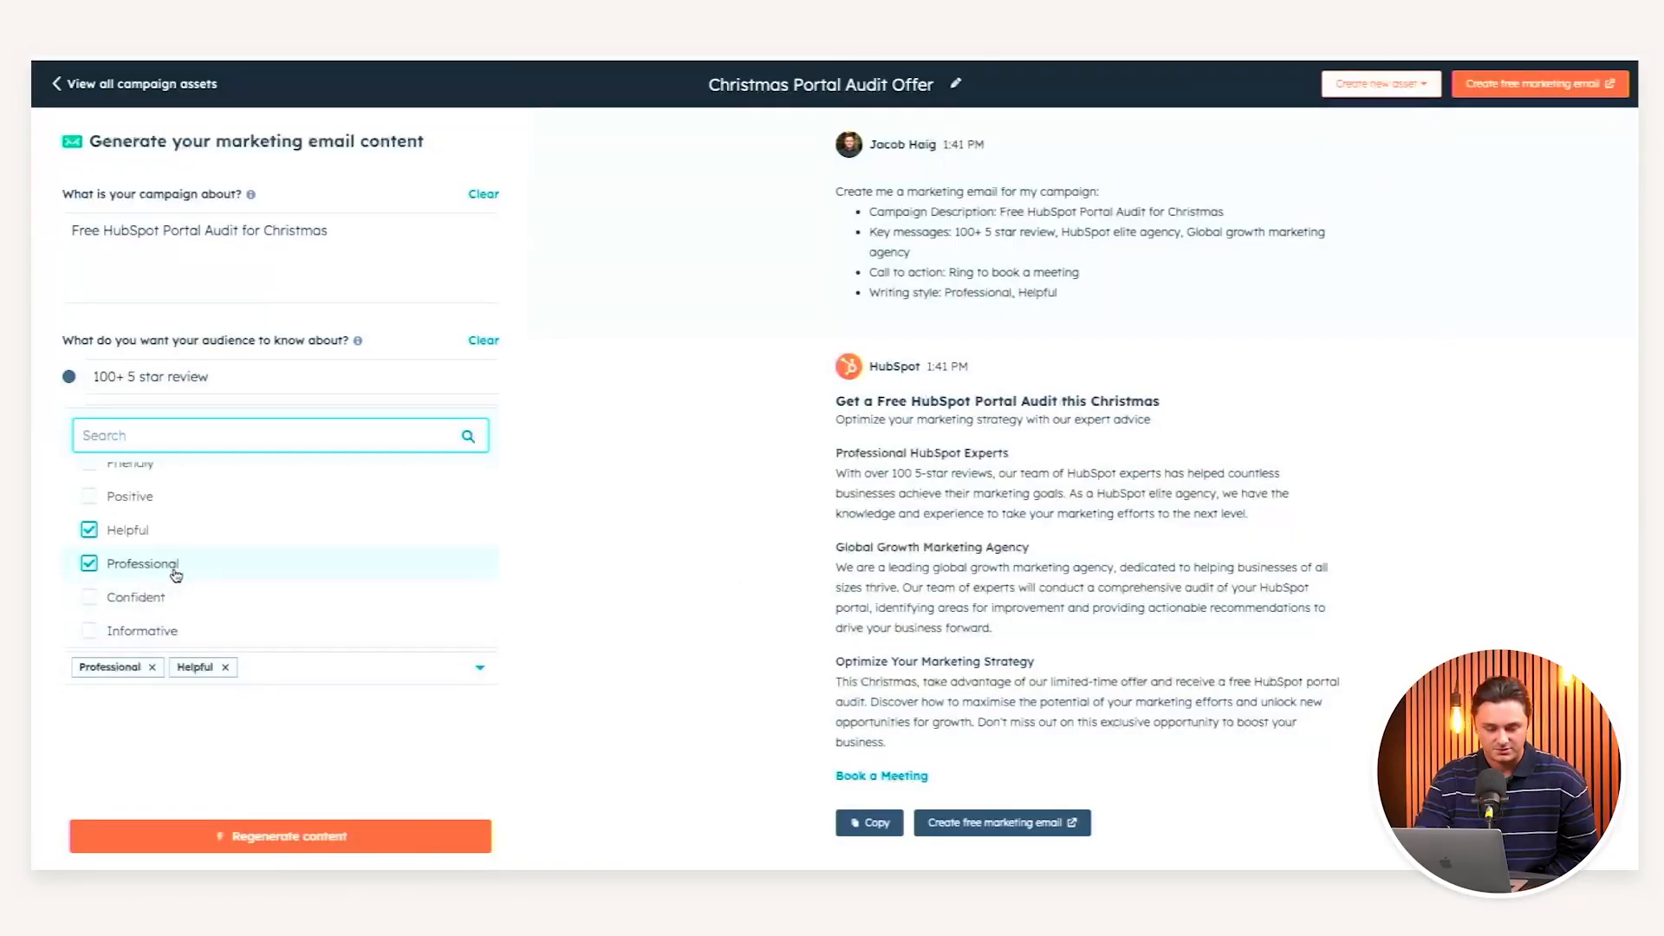
left_click(143, 573)
left_click(128, 538)
scroll(165, 530, "up", 2)
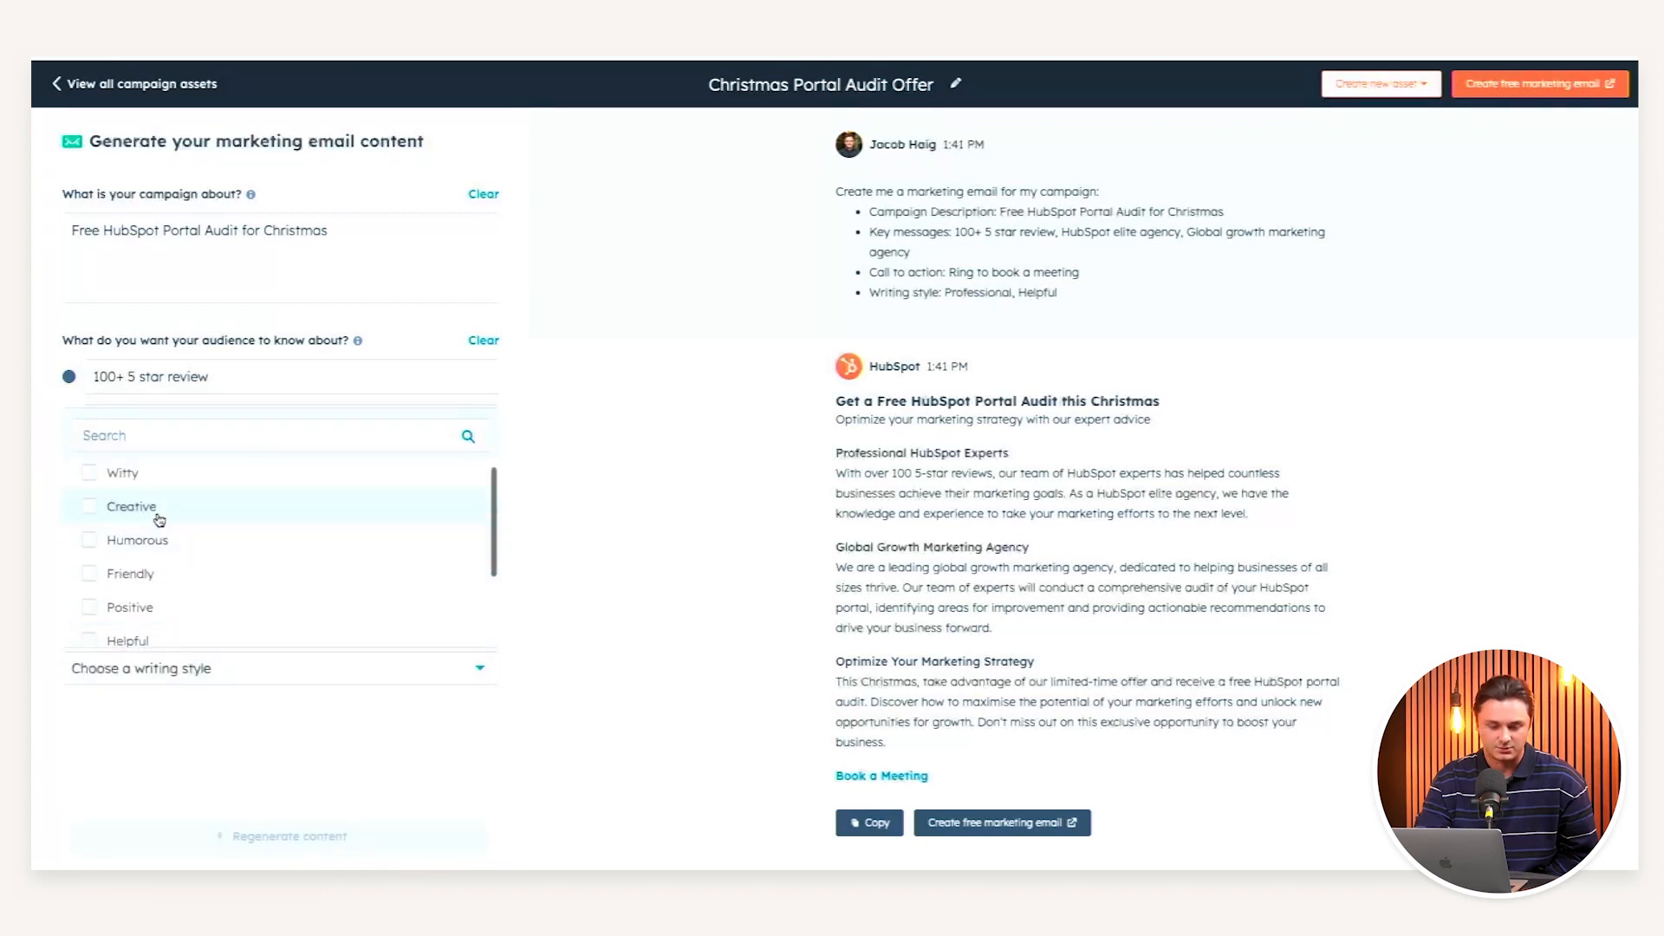
left_click(156, 516)
scroll(157, 589, "down", 2)
left_click(149, 633)
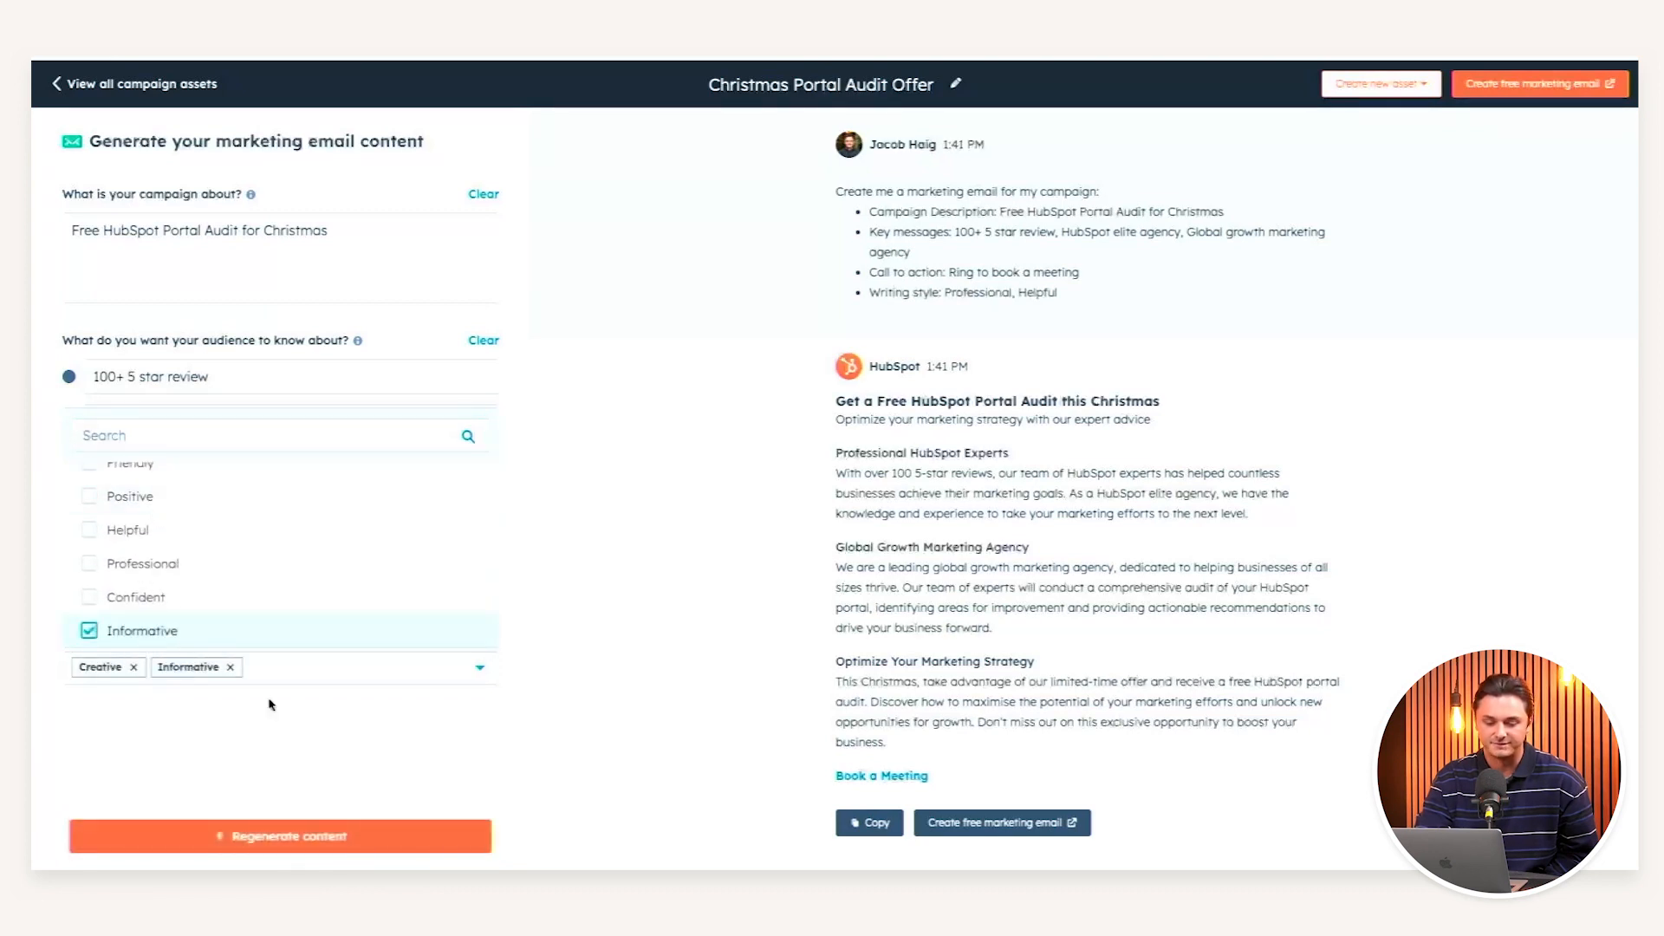
left_click(289, 751)
- Change the call-to-action to 'Send in an email' and regenerate the email
type("Send")
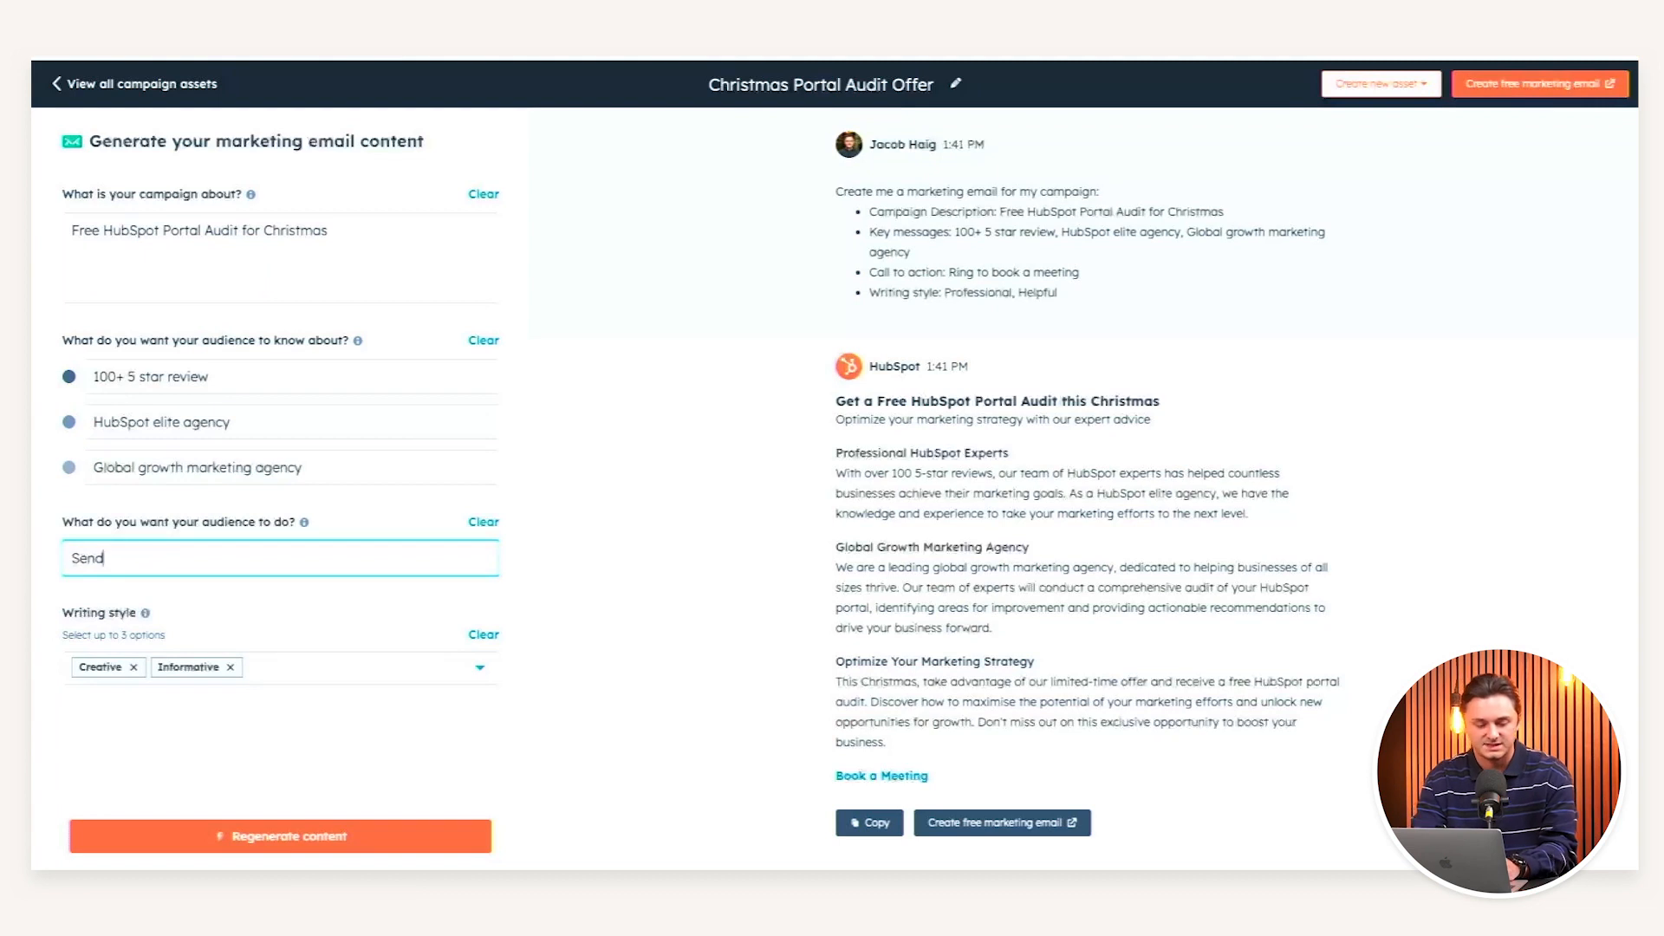
type(" in a")
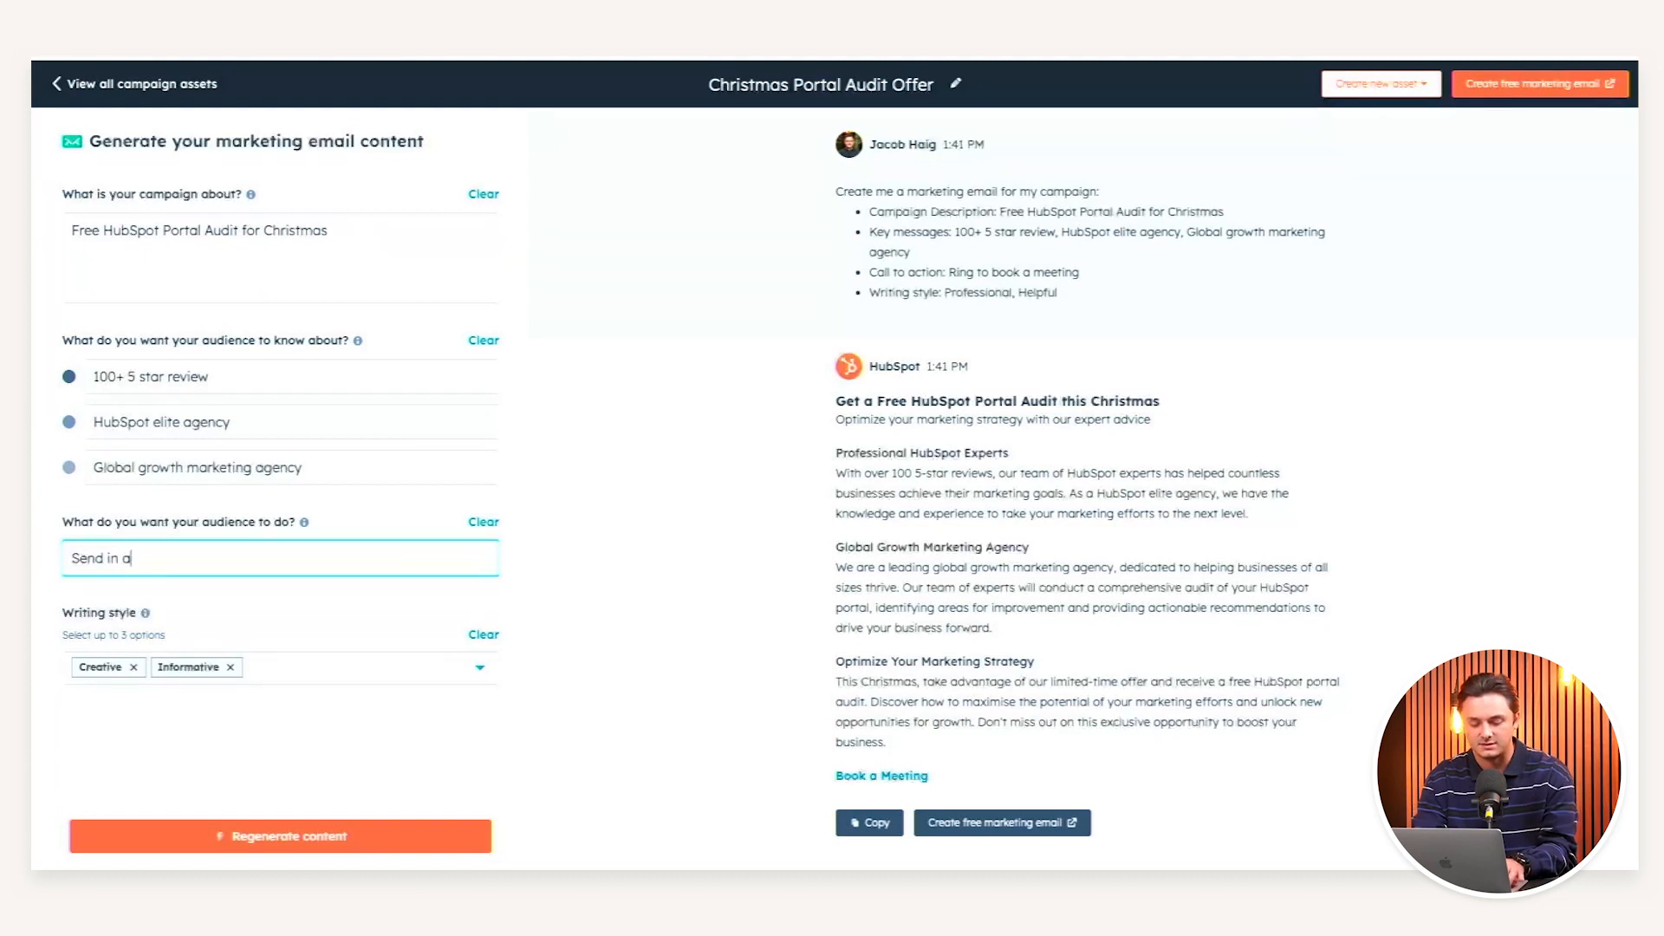
type("n email")
key("Return")
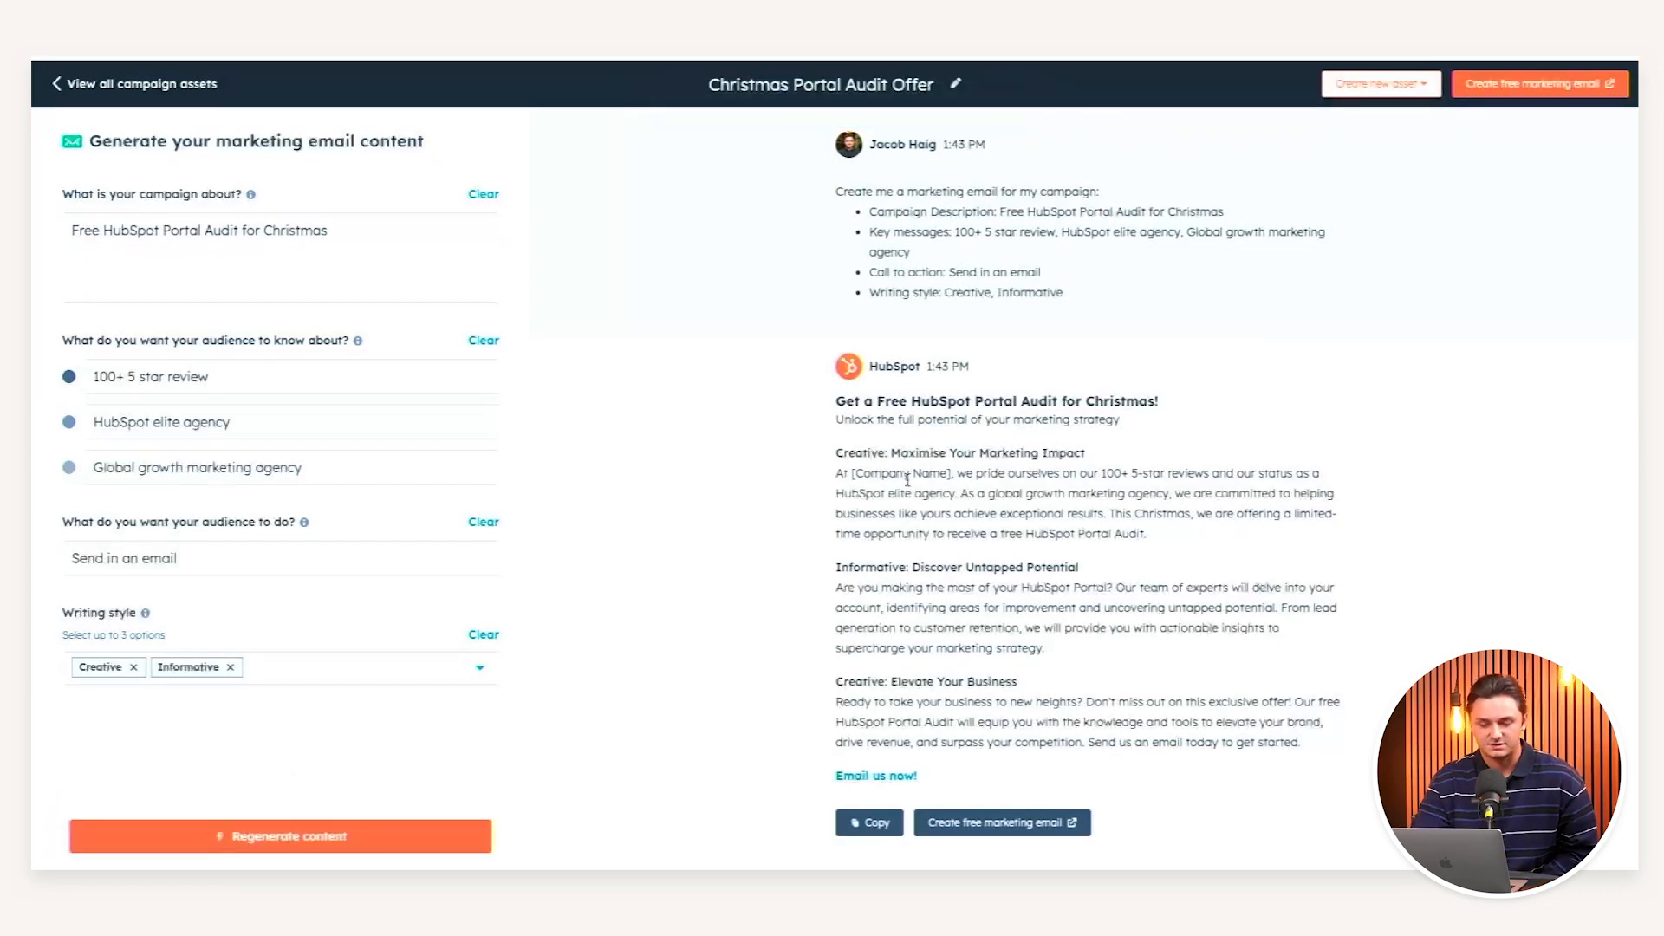
scroll(907, 479, "up", 10)
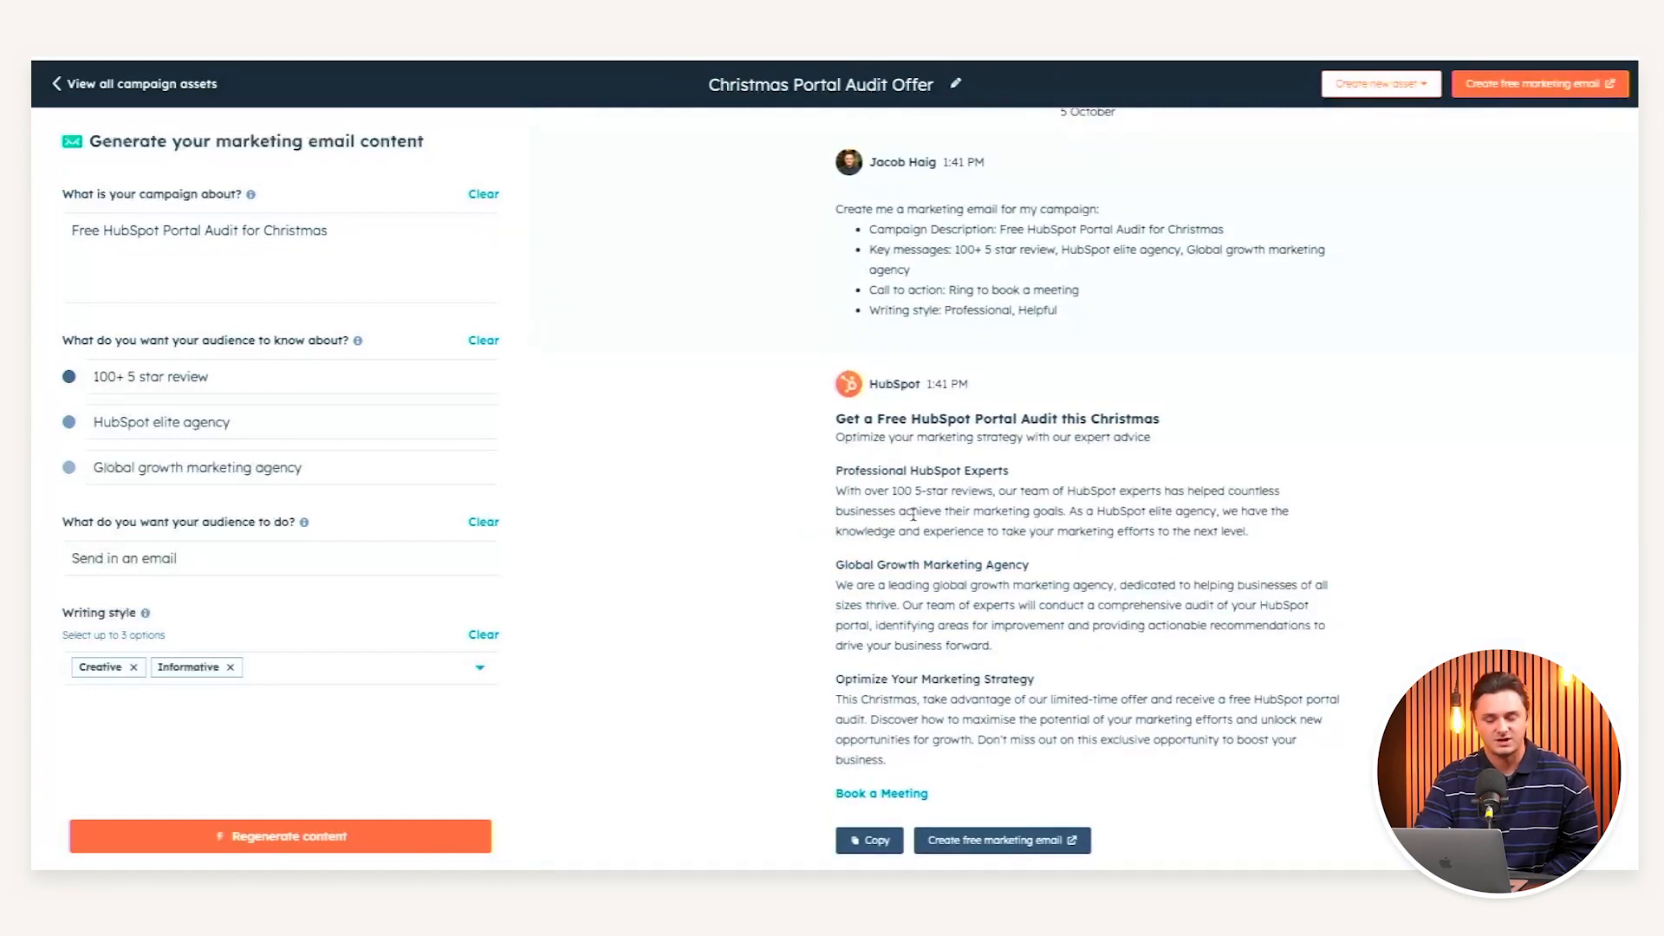
scroll(993, 482, "down", 2)
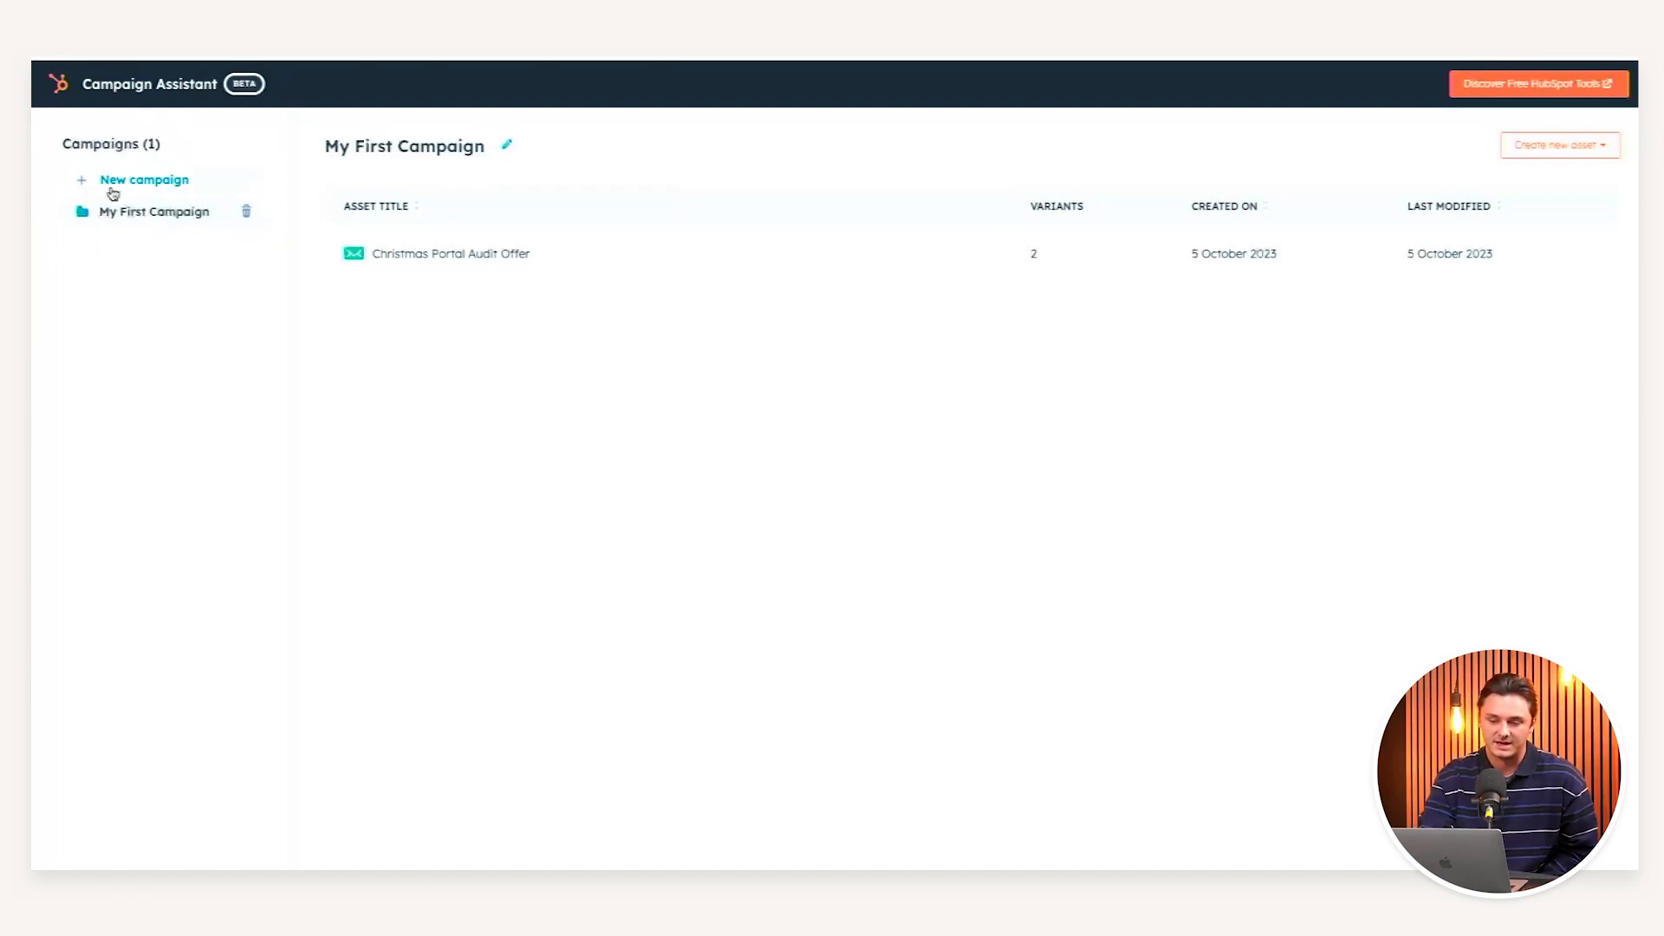
- Add a Landing Page asset to the campaign and generate its content
mouse_move(584, 249)
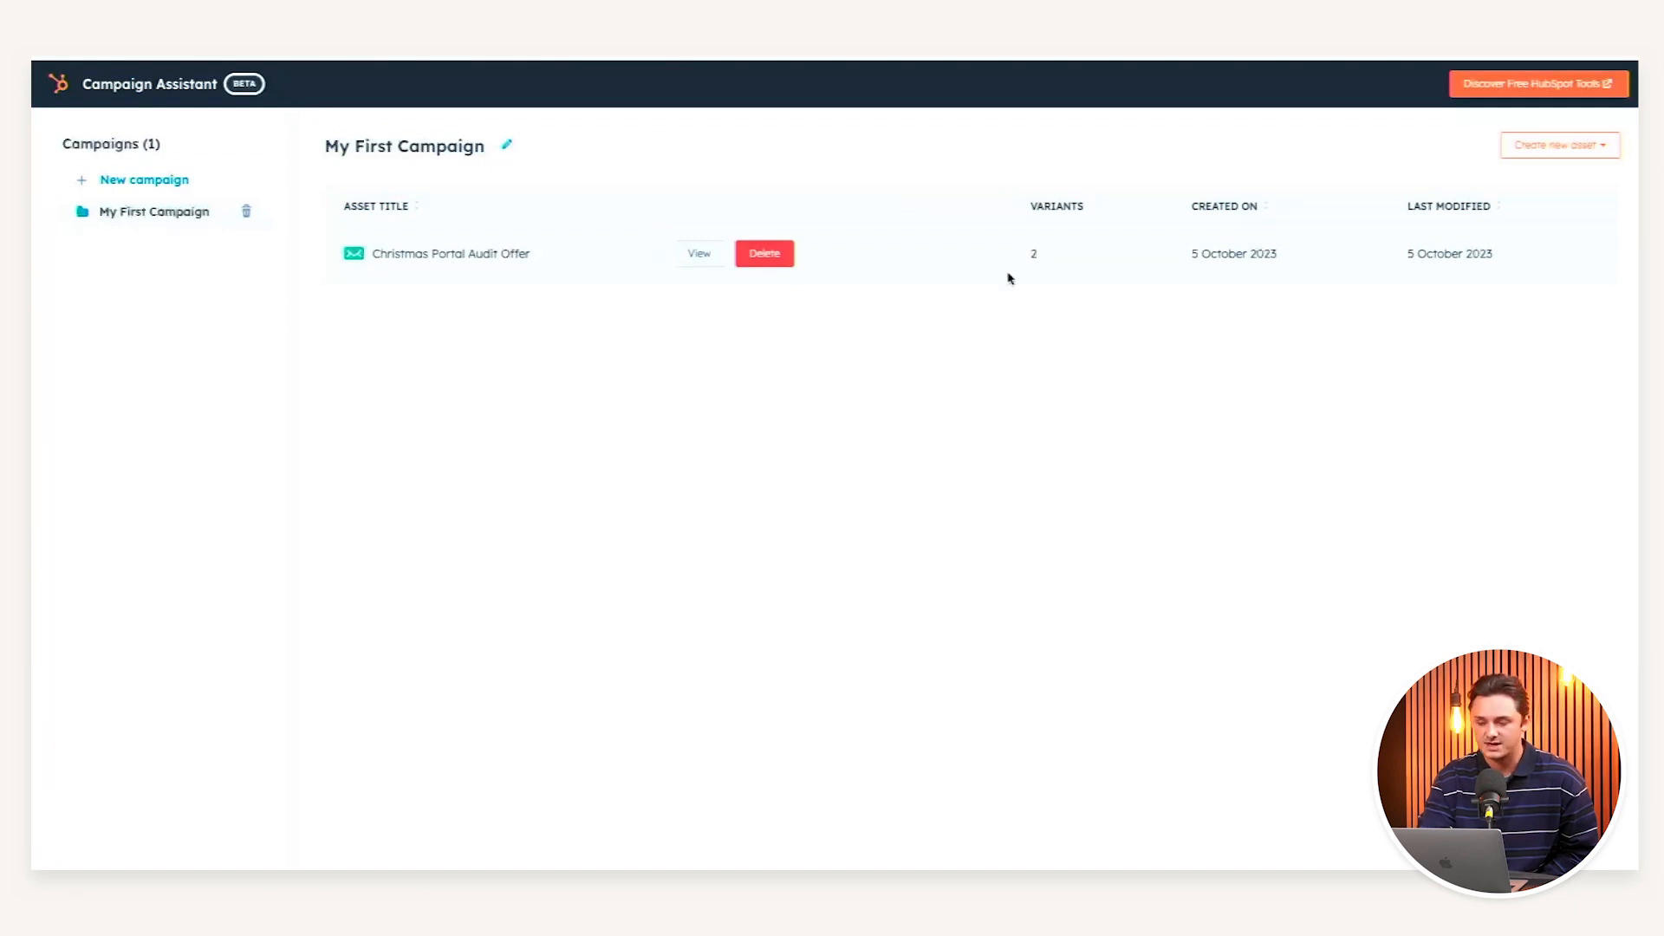
left_click(1529, 147)
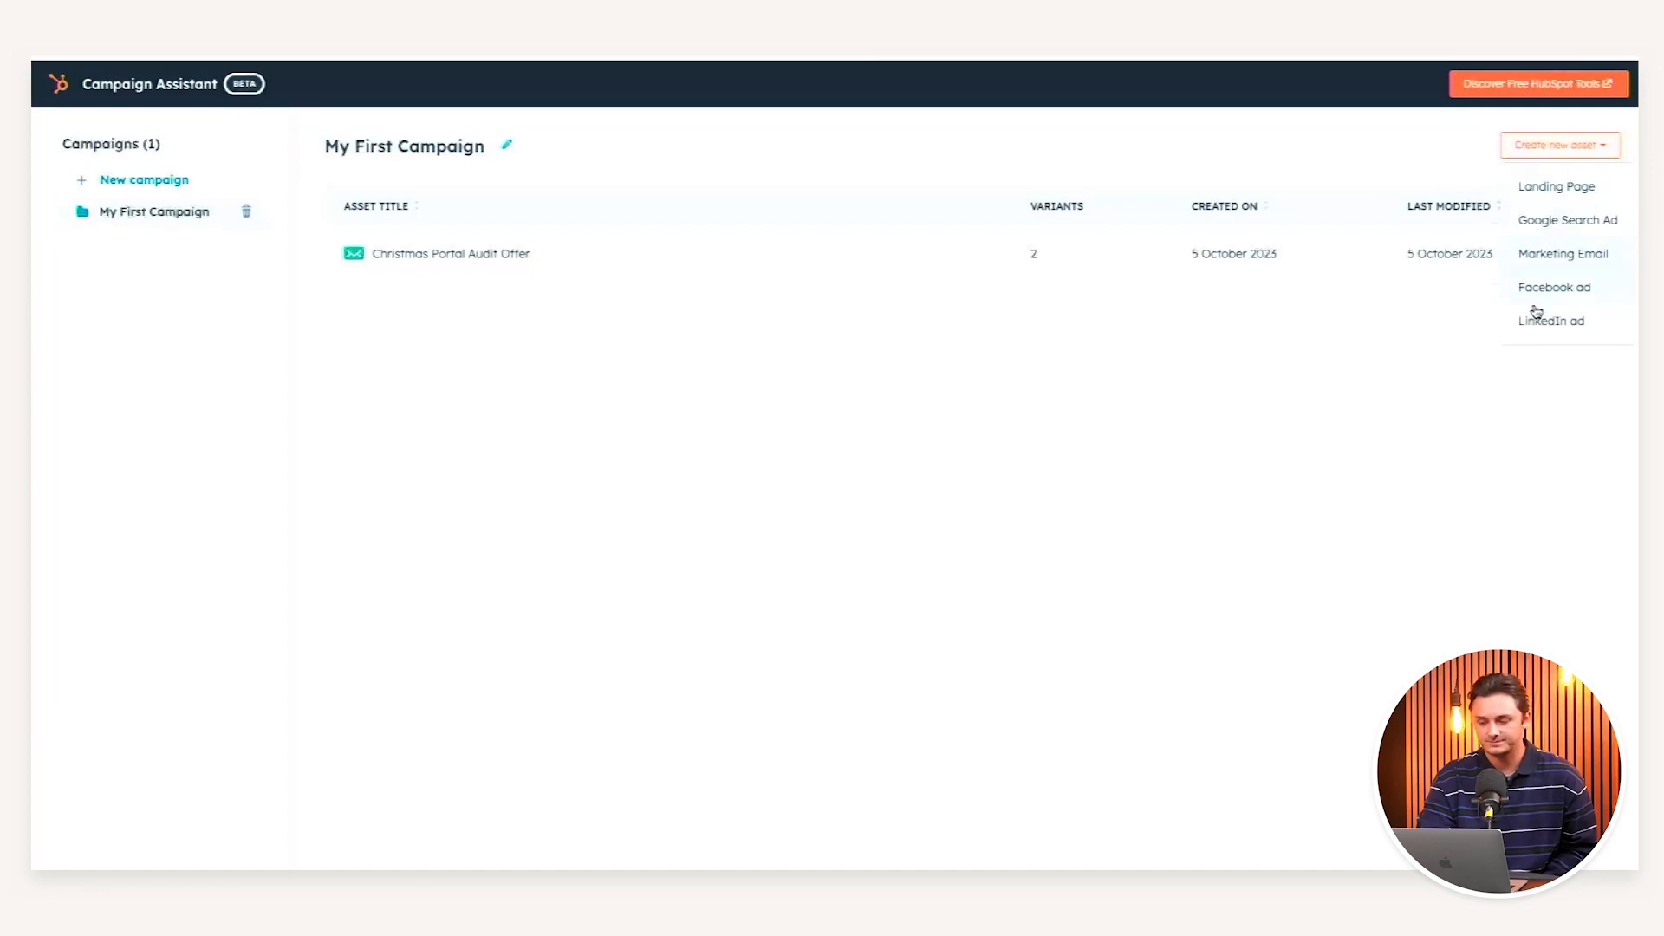
left_click(1548, 189)
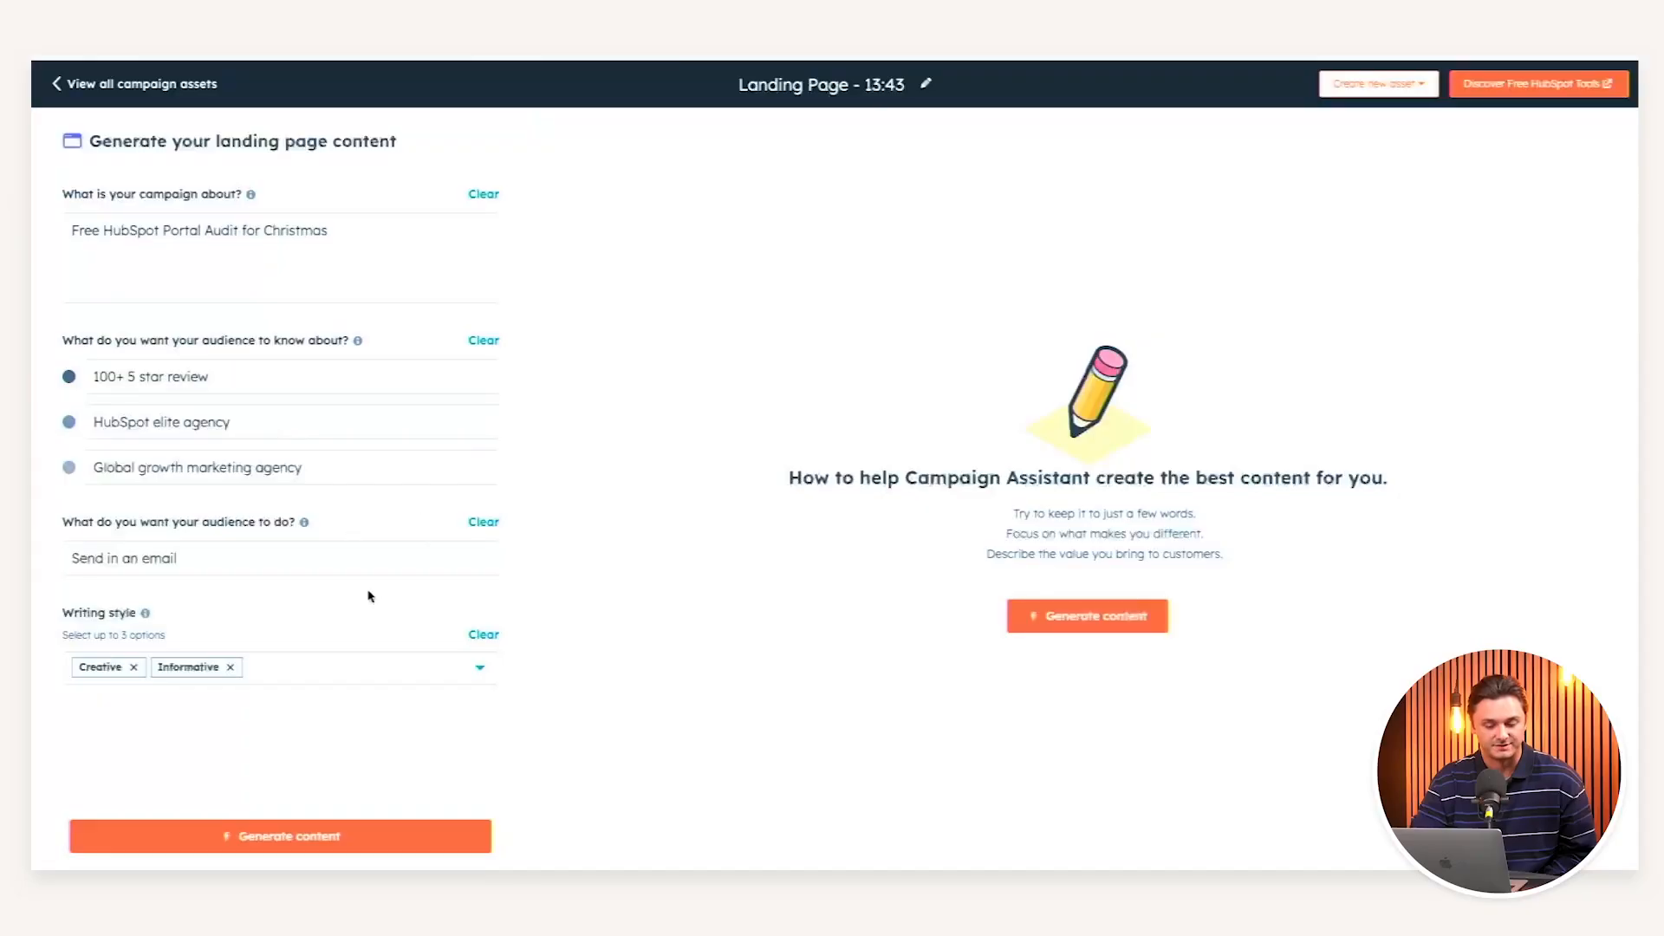
left_click(279, 834)
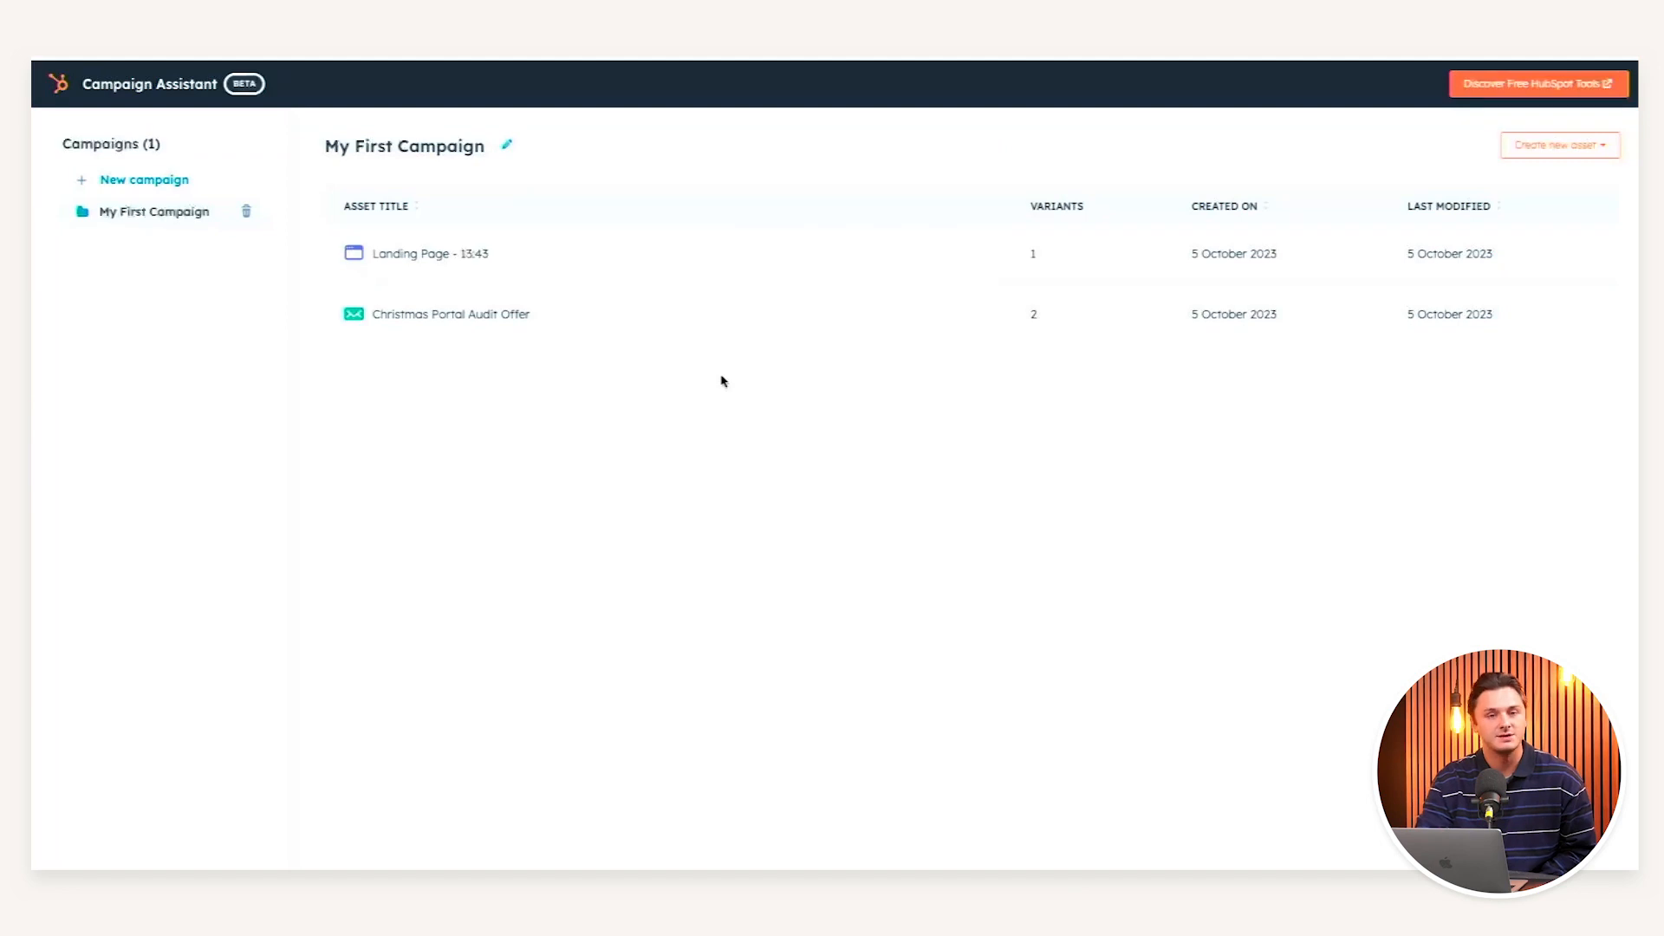
- Add a Facebook ad asset and generate its content
left_click(1527, 153)
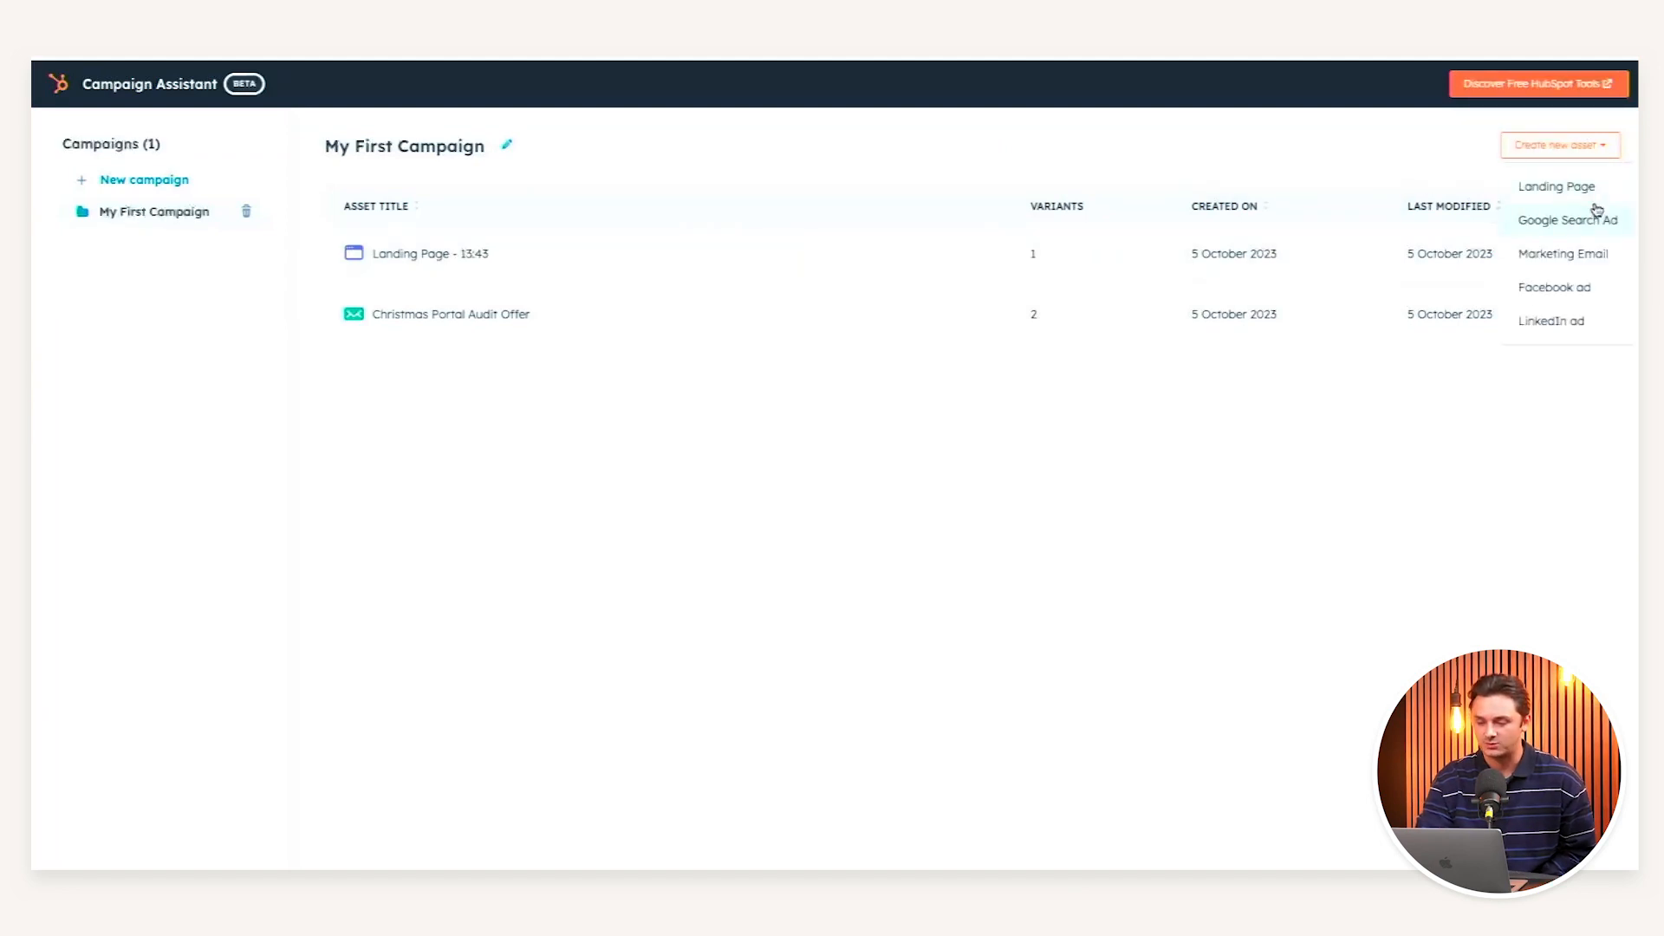
left_click(1552, 288)
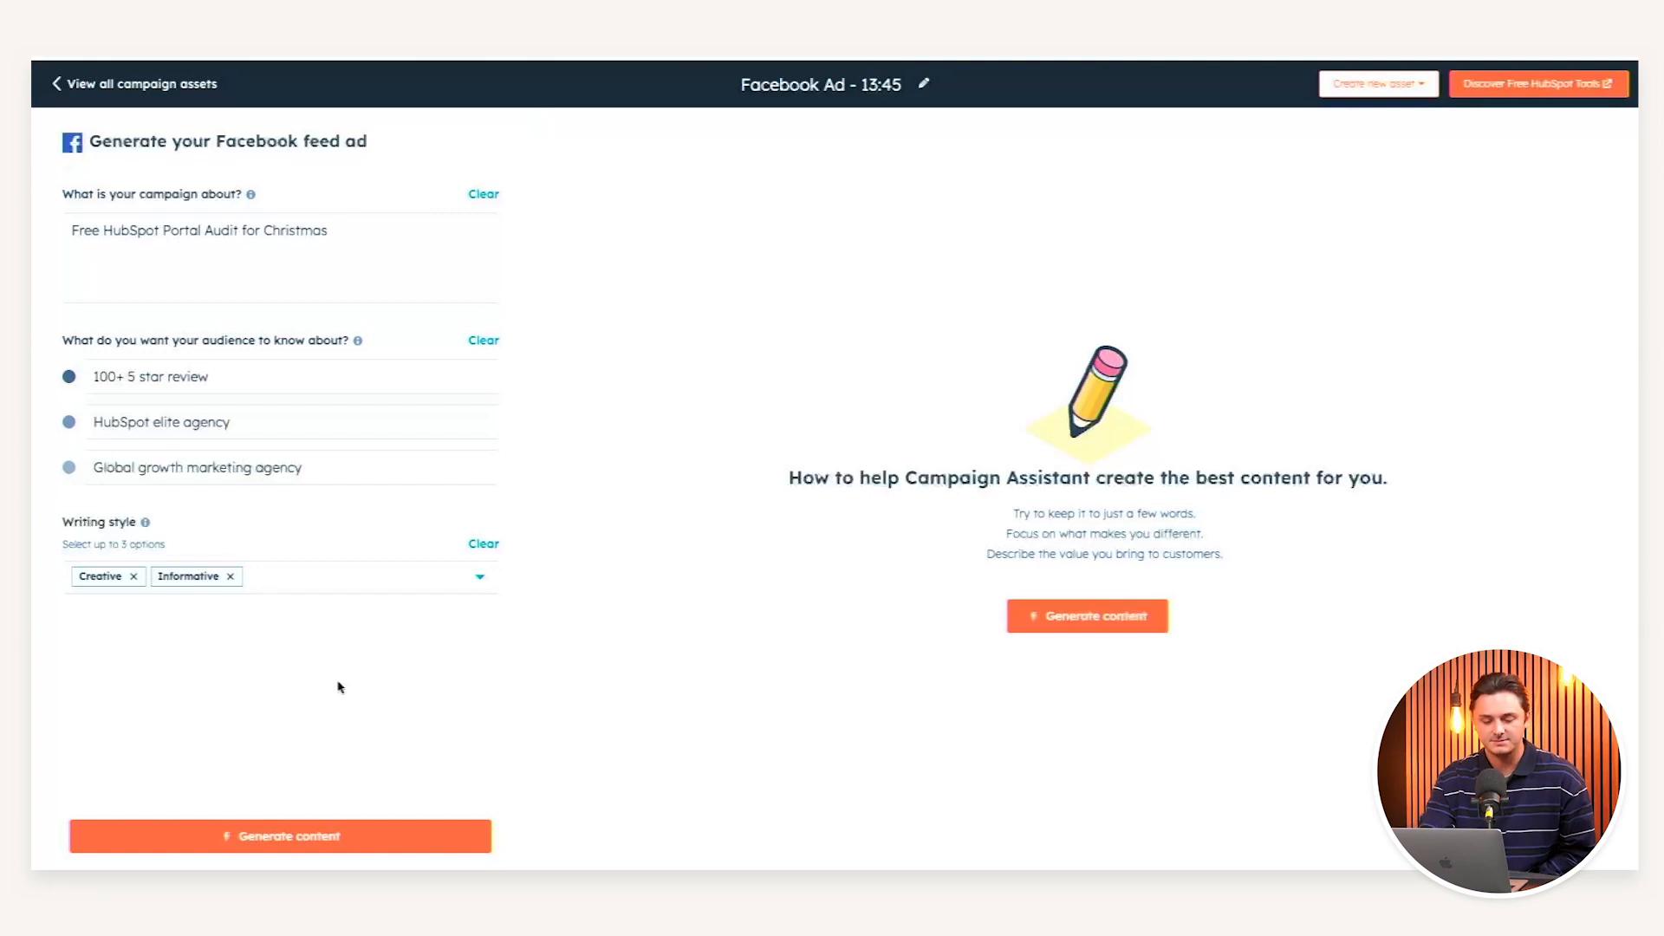
left_click(382, 835)
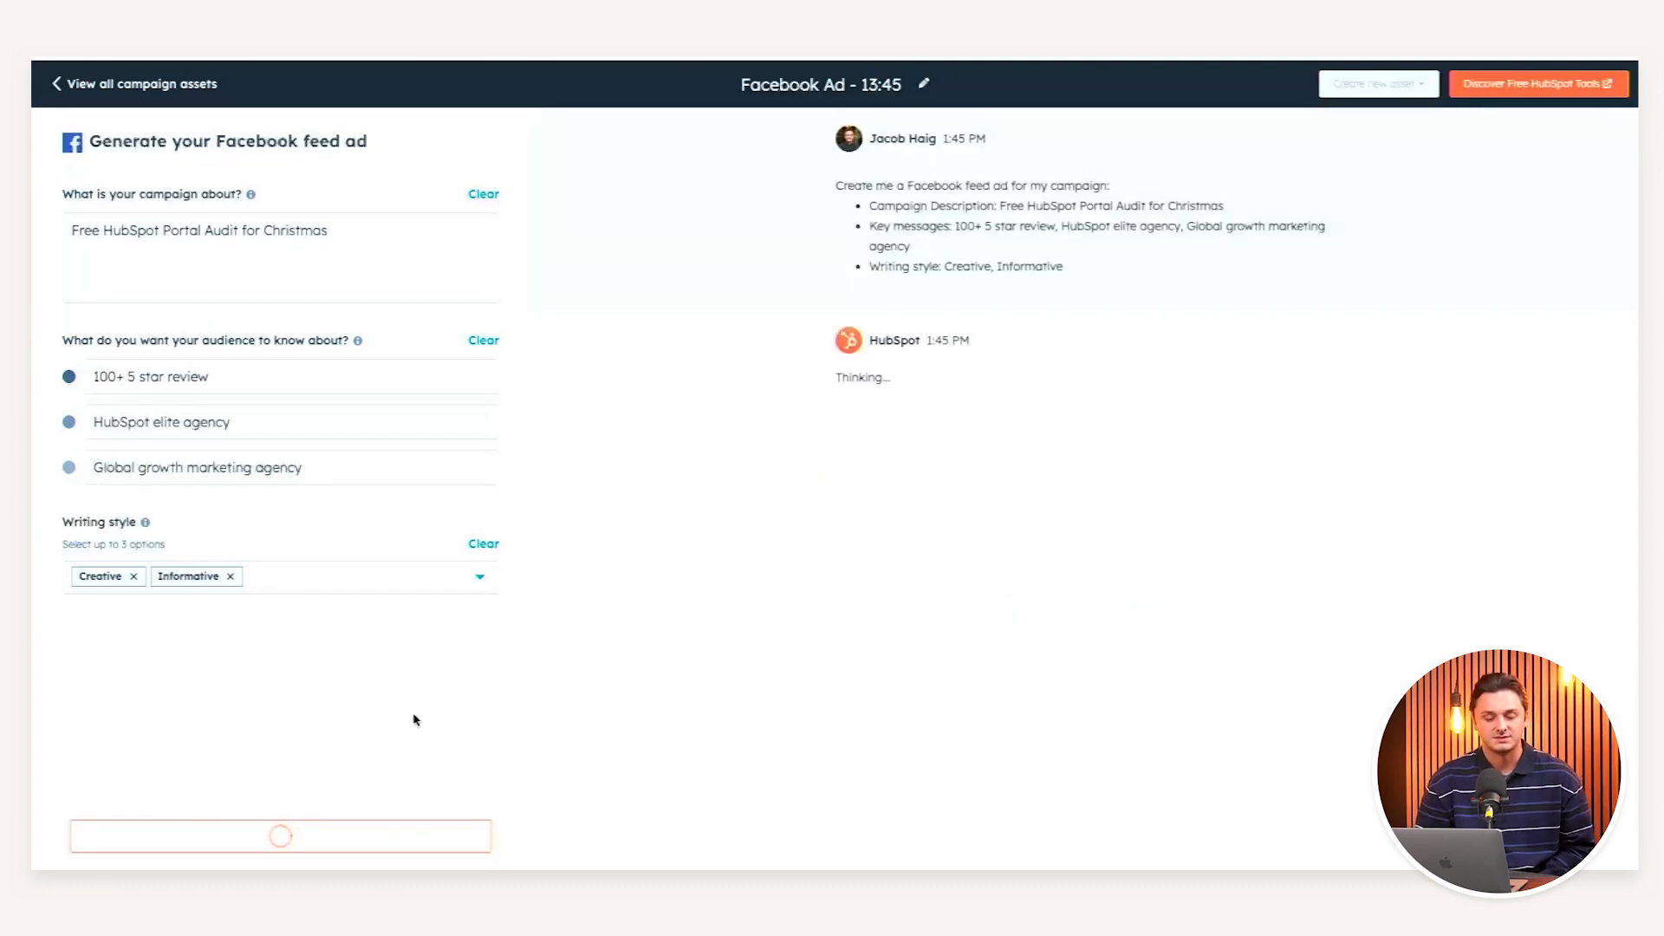